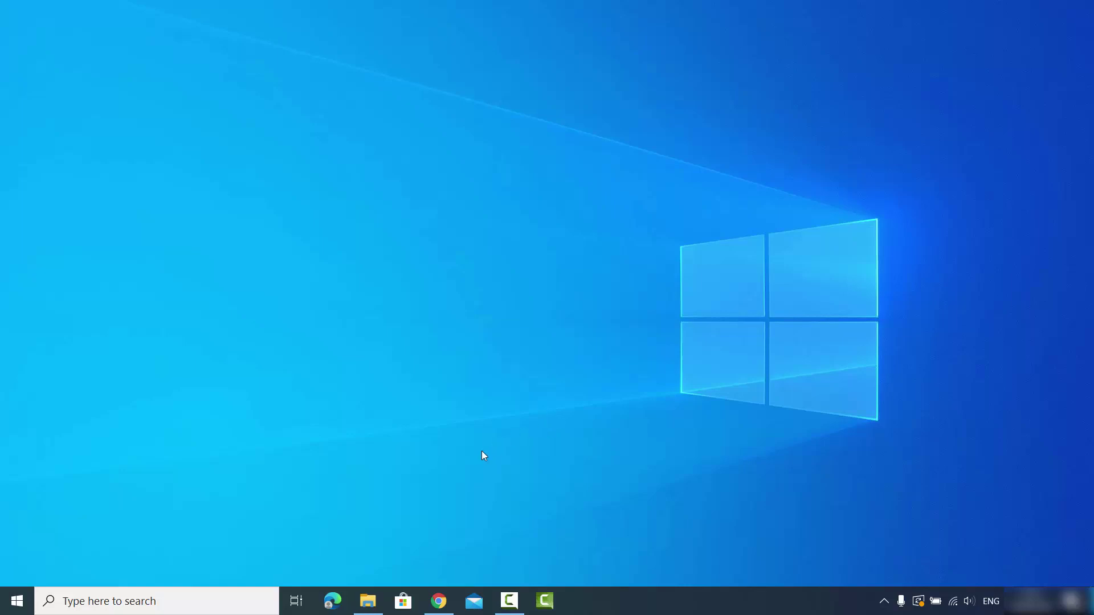
Open D:\Videos\Office in File Explorer to check the .doc, .xlsx and .pptx sample files
{"action": "left_click", "coordinate": [368, 606]}
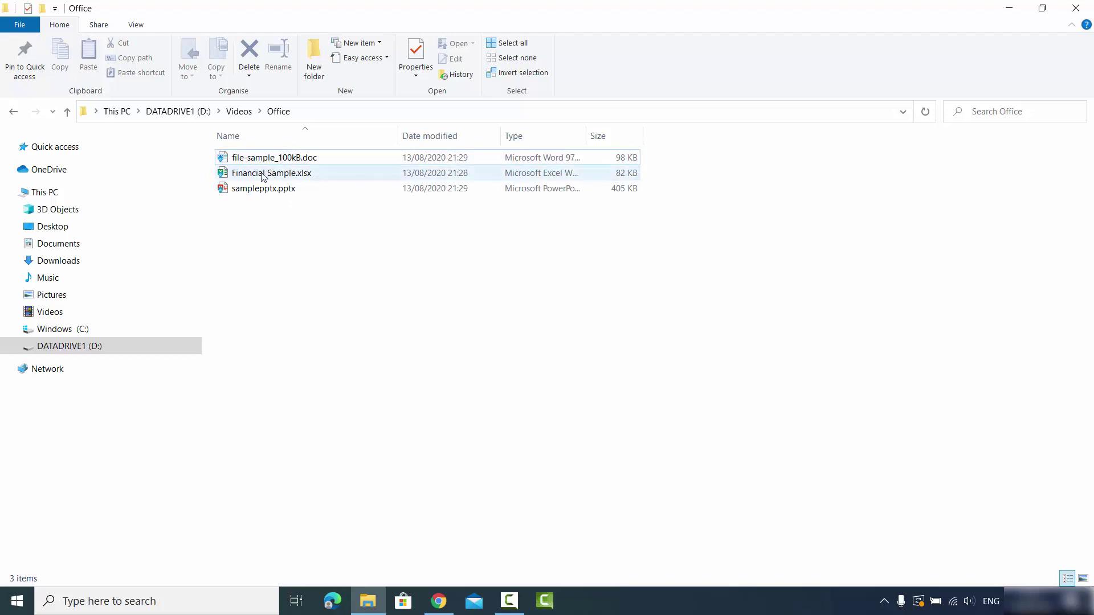
{"action": "mouse_move", "coordinate": [263, 176]}
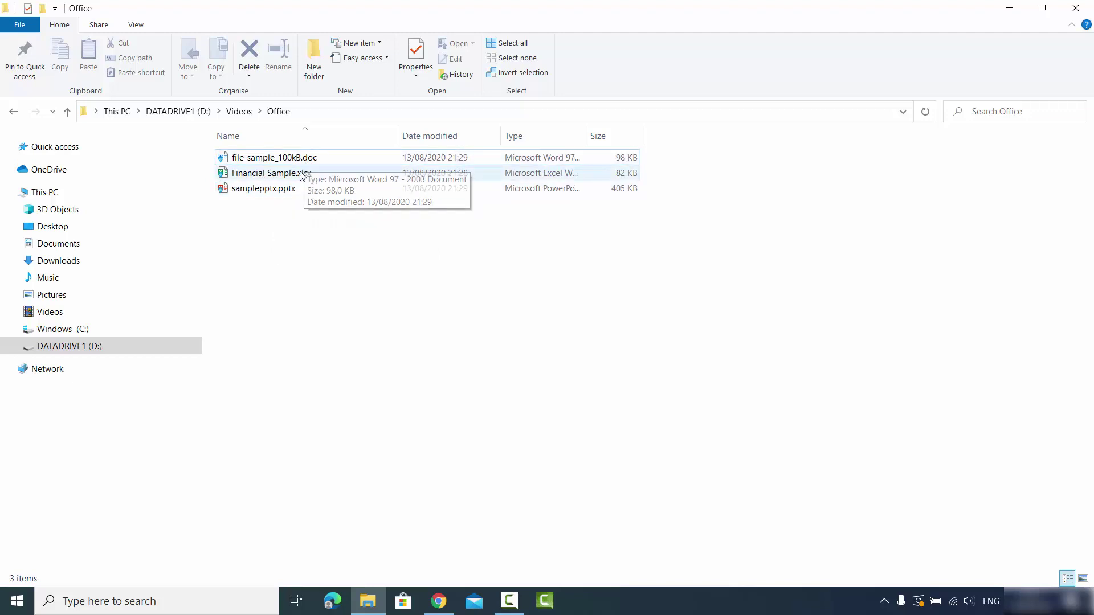
{"action": "mouse_move", "coordinate": [299, 178]}
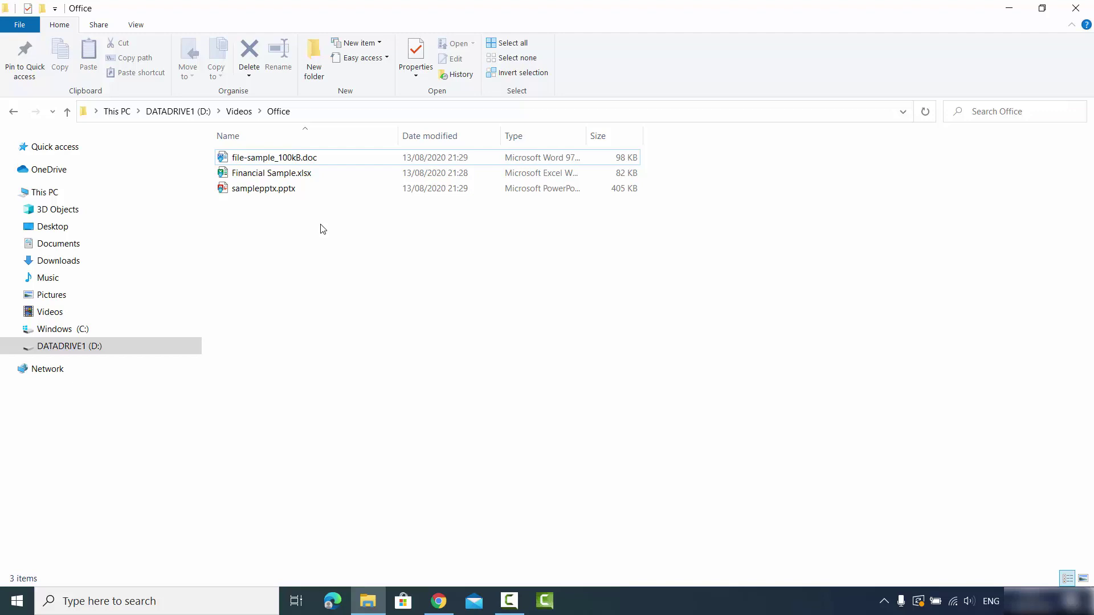
Open file-sample_100kB.doc maximized in Word, enable editing and remove its HP Sure Click protection
{"action": "double_click", "coordinate": [276, 164]}
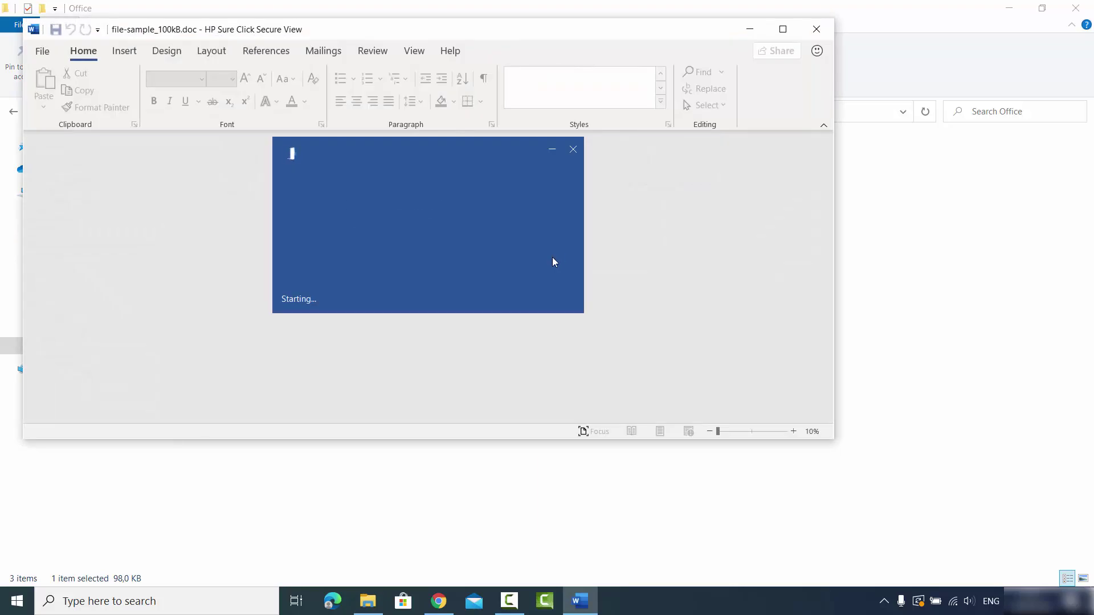
{"action": "left_click", "coordinate": [783, 31]}
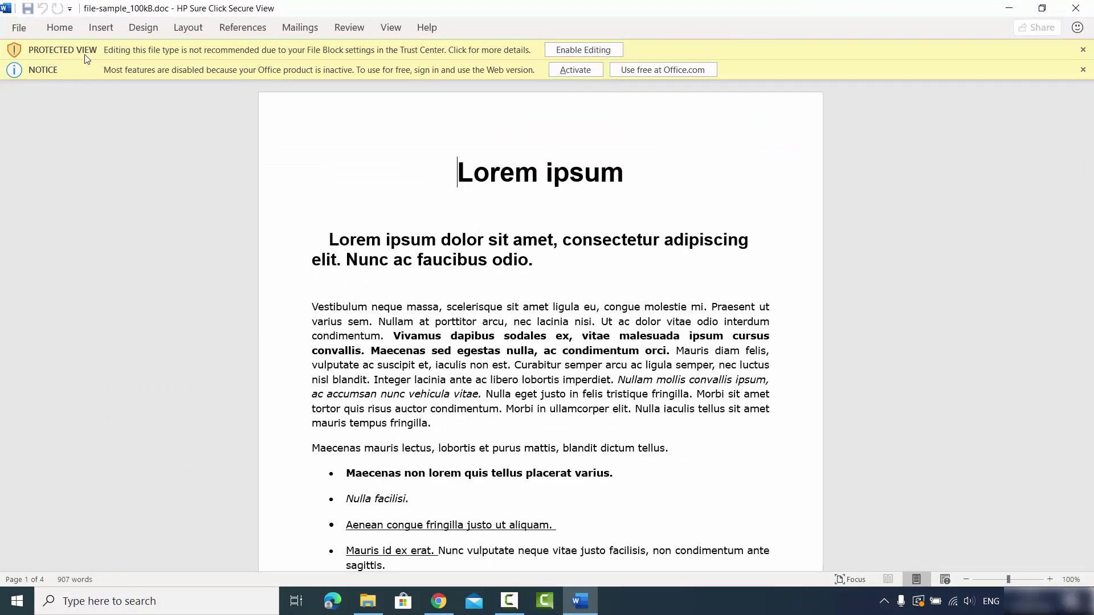
{"action": "left_click", "coordinate": [564, 51]}
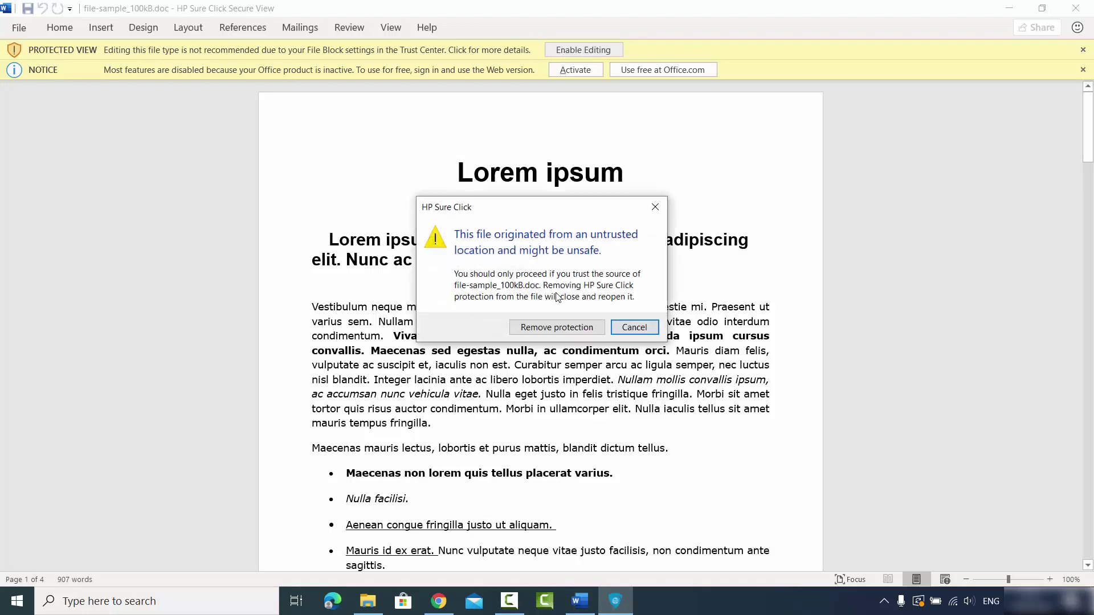
{"action": "left_click", "coordinate": [549, 327]}
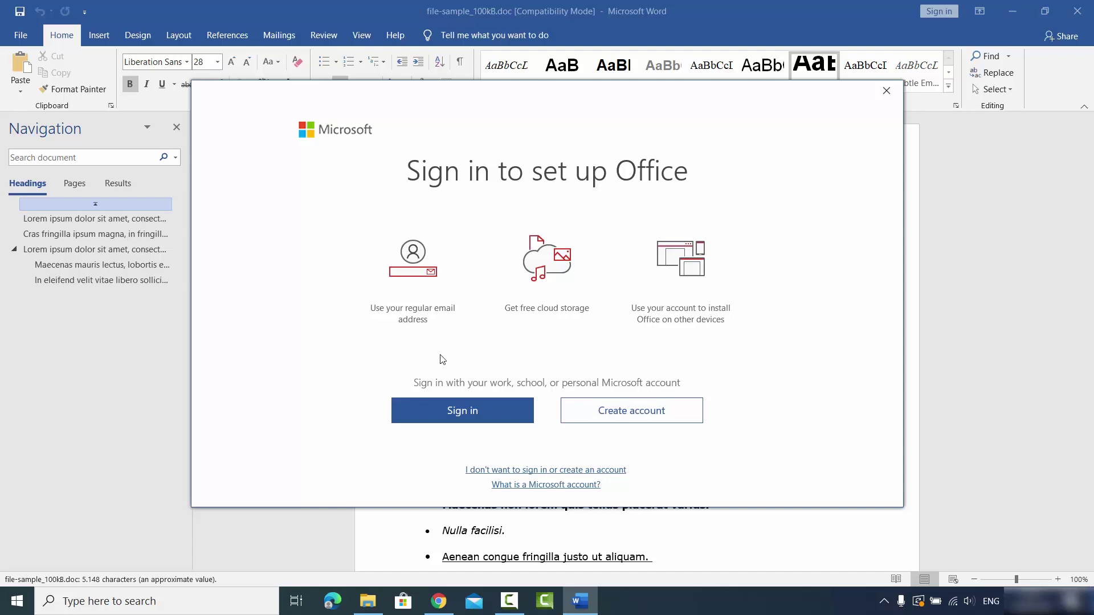
Start the Office account sign-in, test editing the locked text, then switch to office.com in Chrome
{"action": "key", "text": "Escape"}
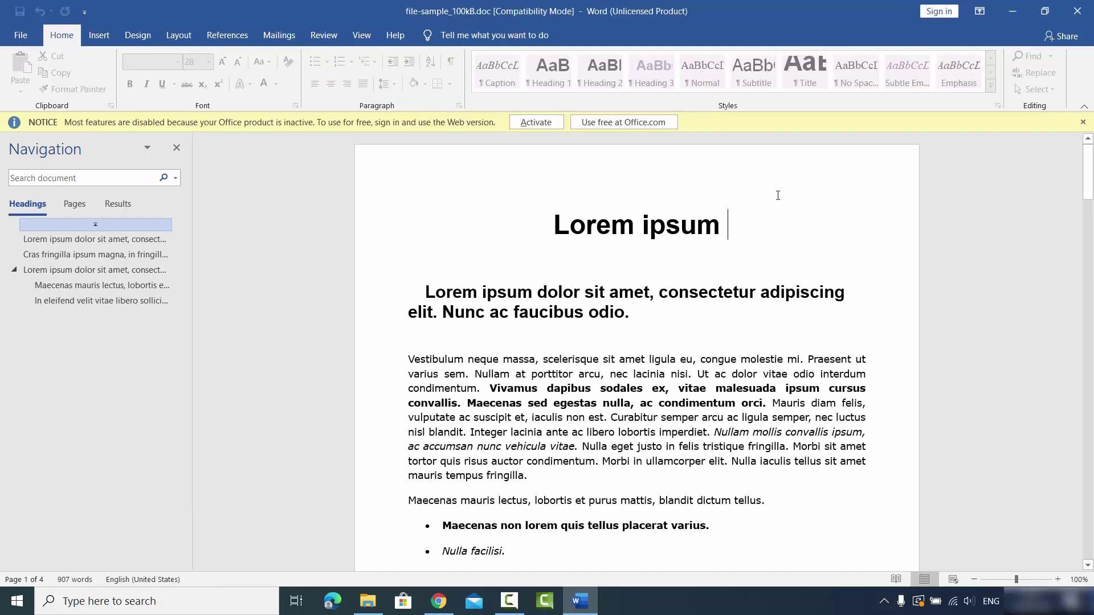
{"action": "left_click", "coordinate": [939, 12]}
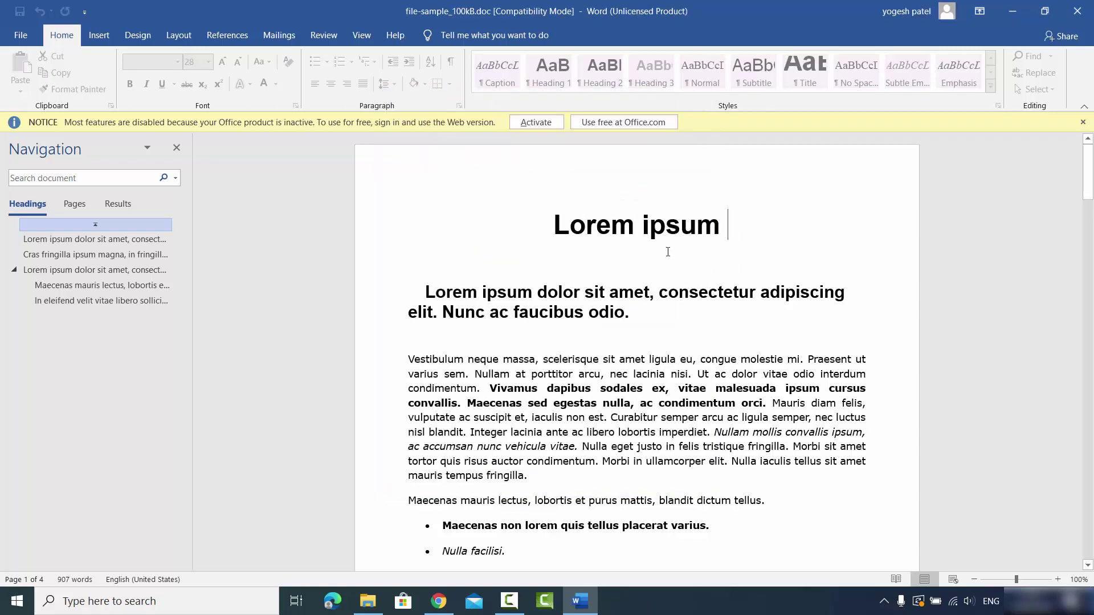
{"action": "key", "text": "BackSpace"}
{"action": "key", "text": "BackSpace"}
{"action": "key", "text": "BackSpace"}
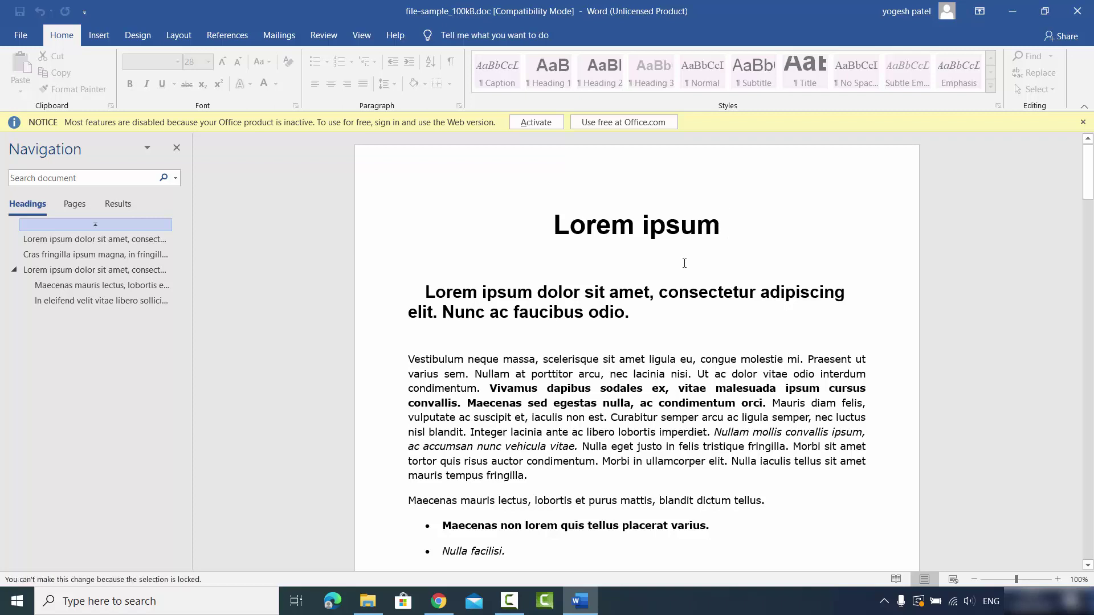
{"action": "left_click", "coordinate": [657, 307]}
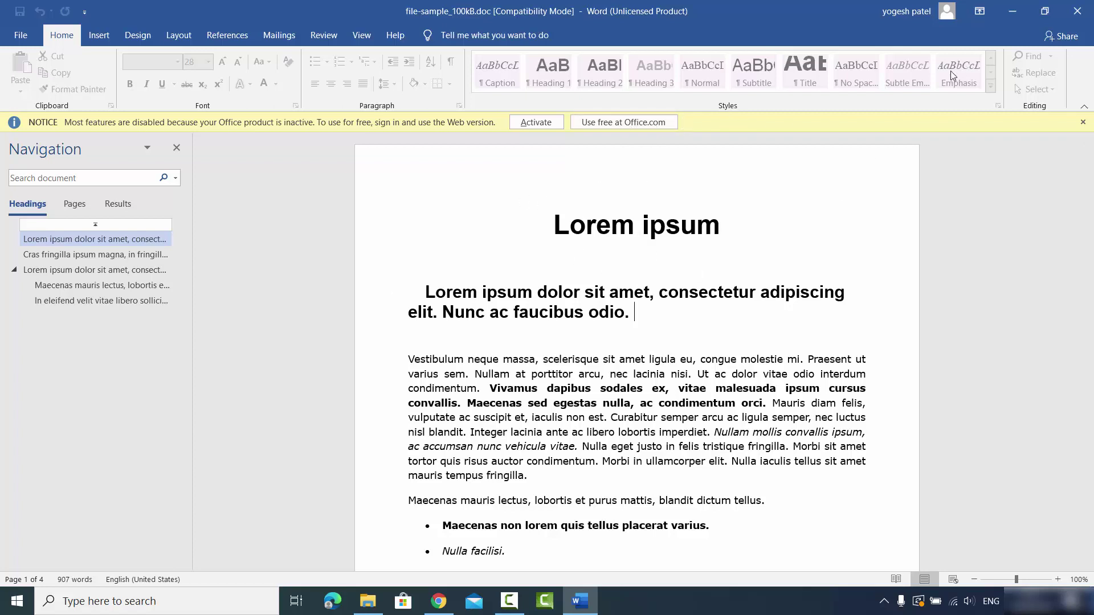
{"action": "left_click", "coordinate": [438, 601]}
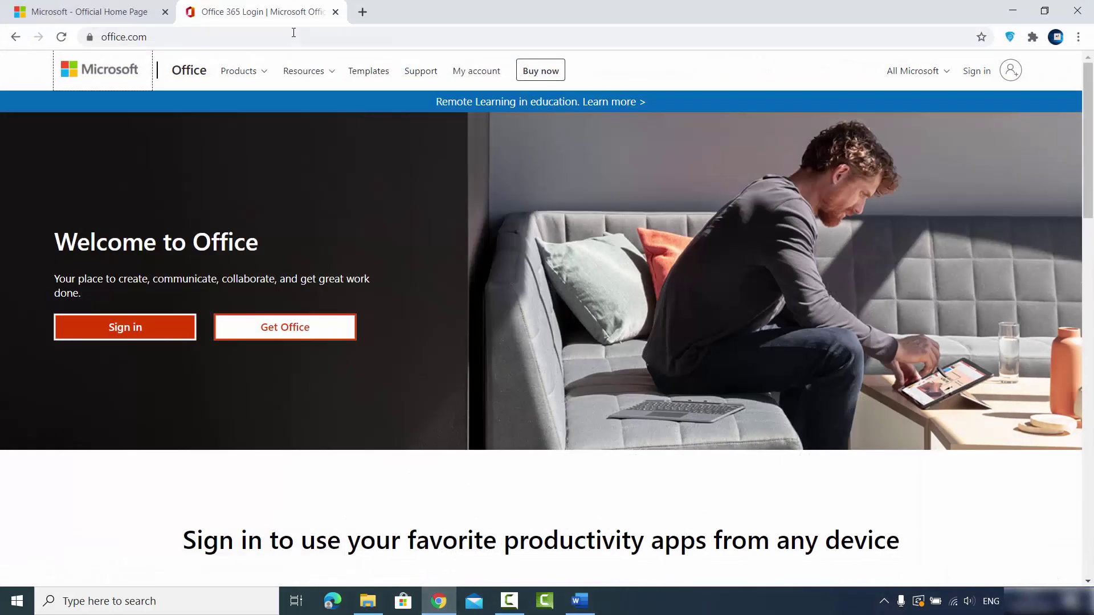
Return to the office.com tab and start Microsoft account sign-in at the e-mail field
{"action": "left_click", "coordinate": [139, 12]}
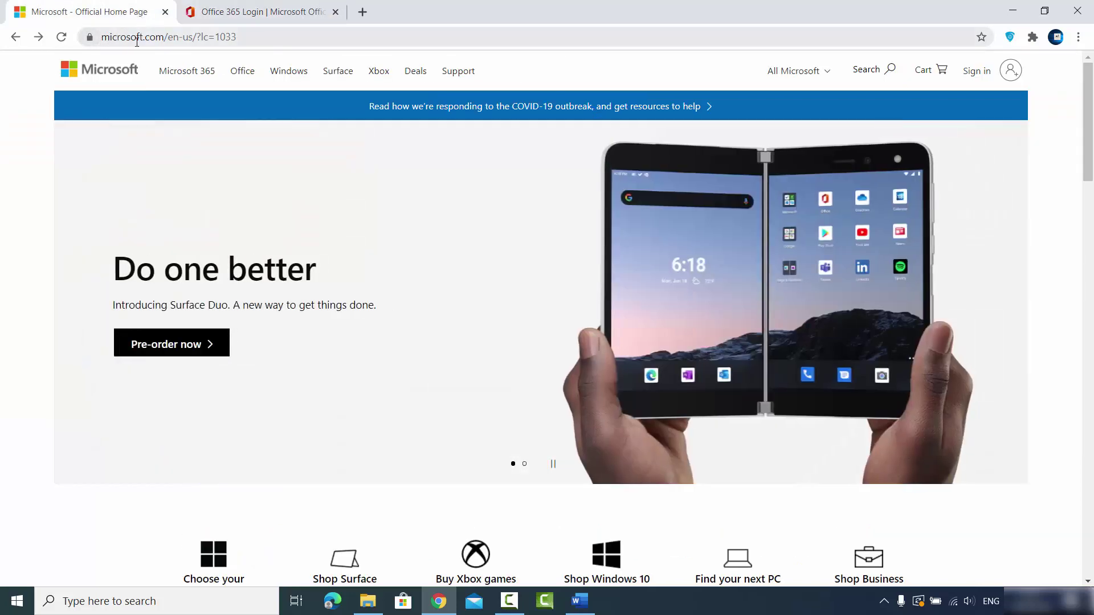
{"action": "left_click", "coordinate": [234, 15]}
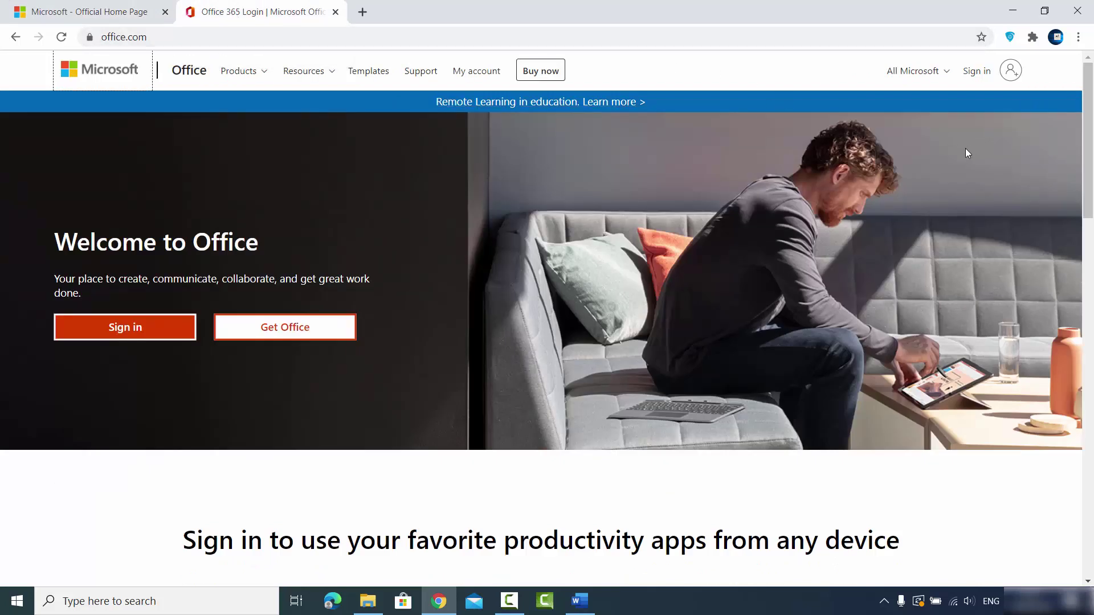
{"action": "left_click", "coordinate": [976, 72]}
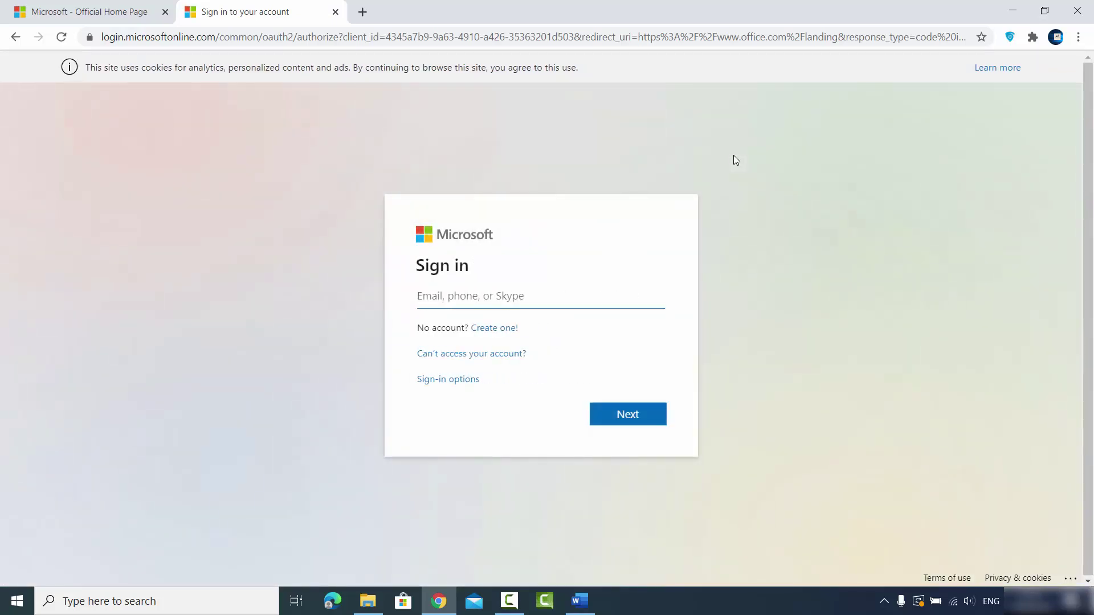
{"action": "left_click", "coordinate": [456, 295]}
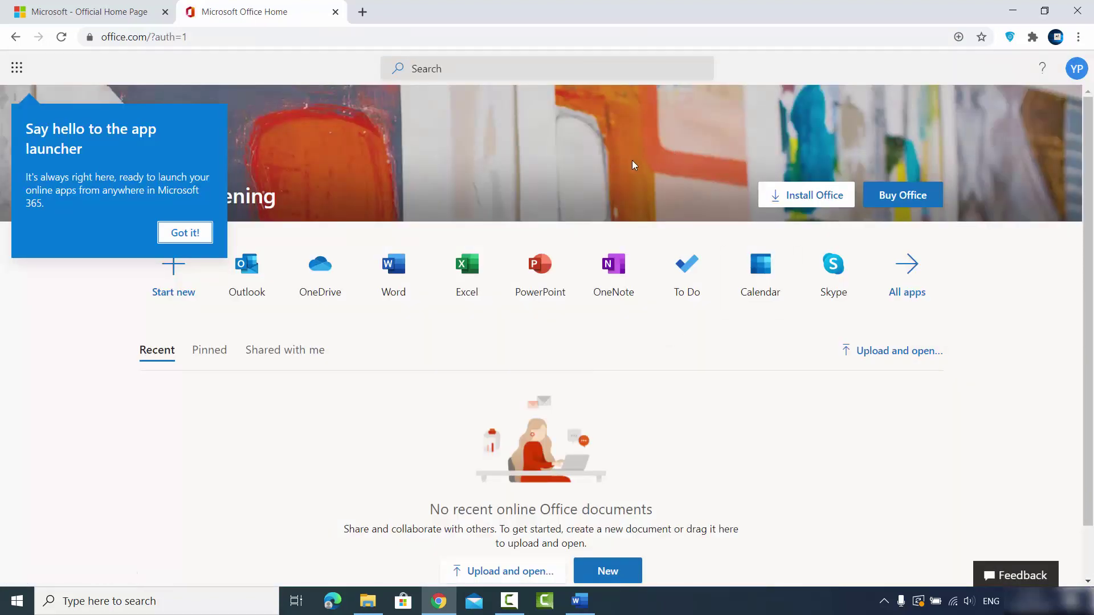
Dismiss the app launcher tip and launch Word from the All apps list
{"action": "left_click", "coordinate": [197, 232]}
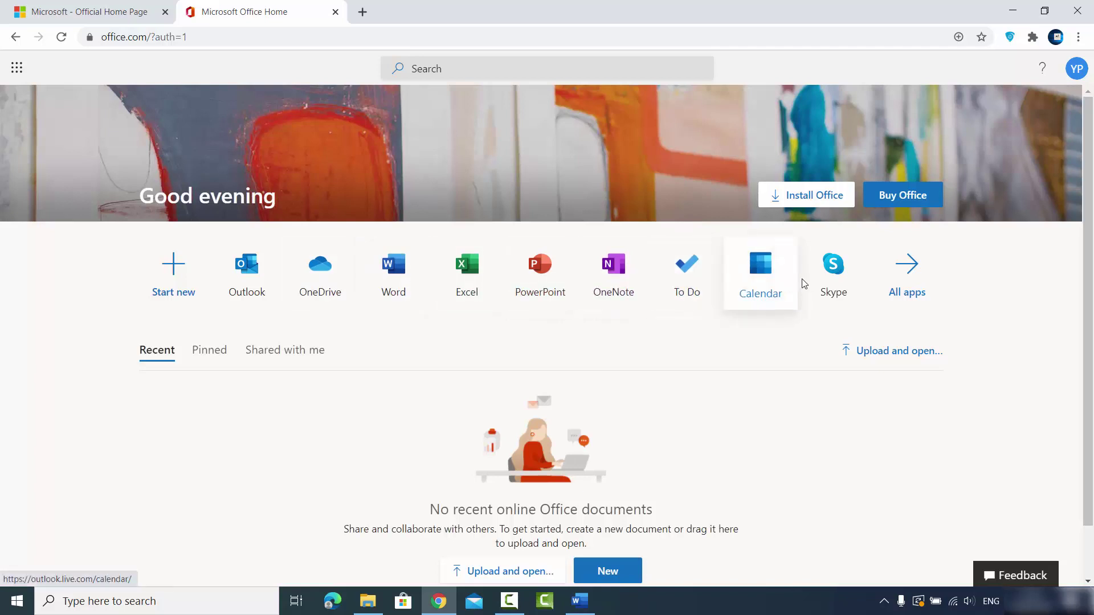
{"action": "left_click", "coordinate": [905, 293]}
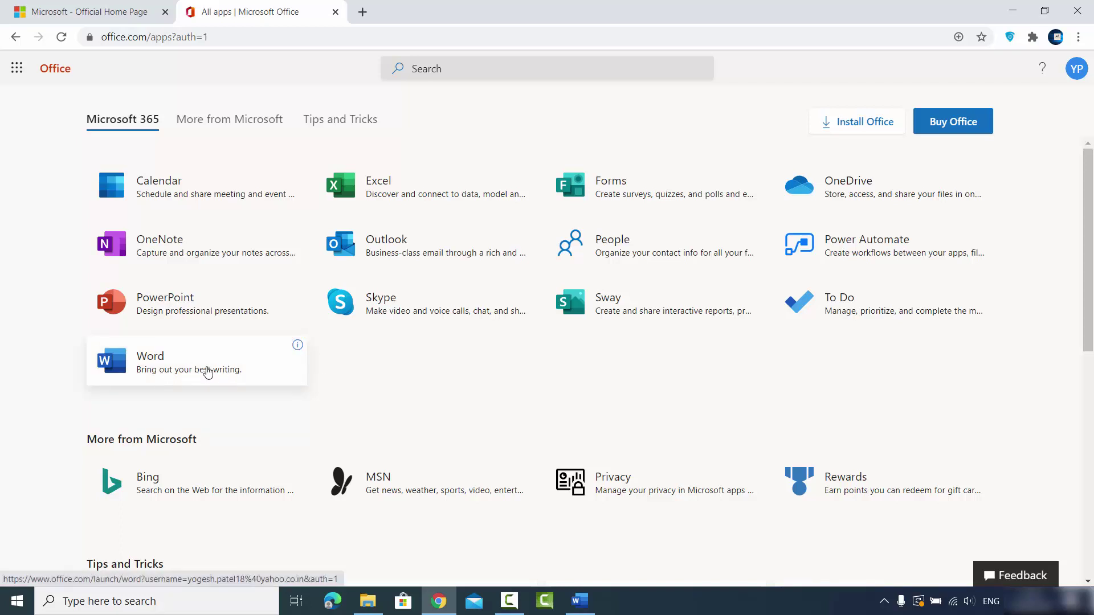
{"action": "left_click", "coordinate": [167, 370]}
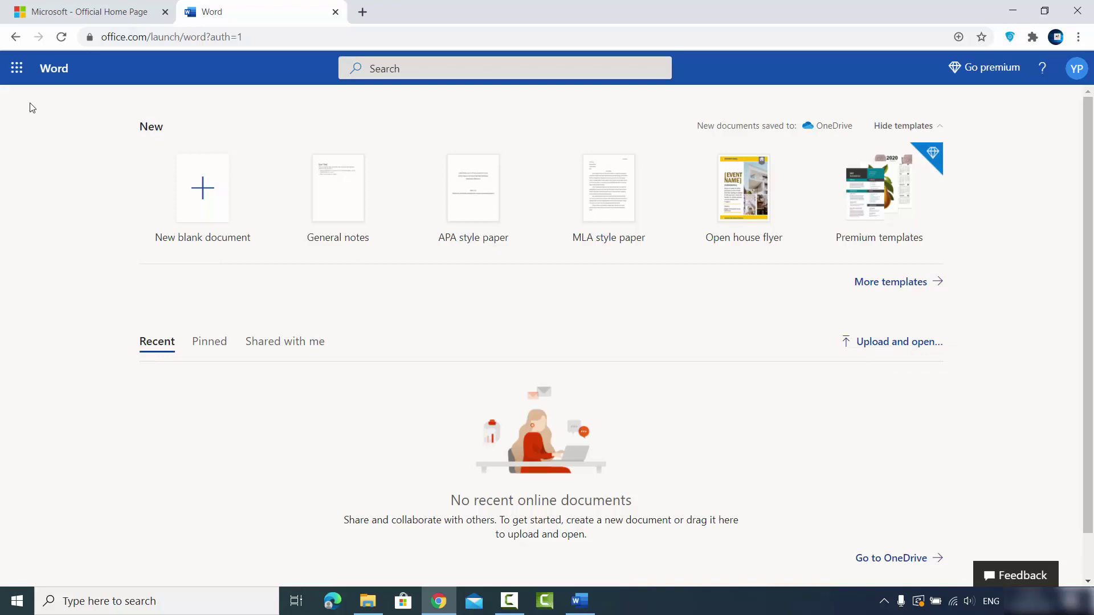
Start 'Upload and open' and copy the D:\Videos\Office path from File Explorer
{"action": "left_click", "coordinate": [24, 68]}
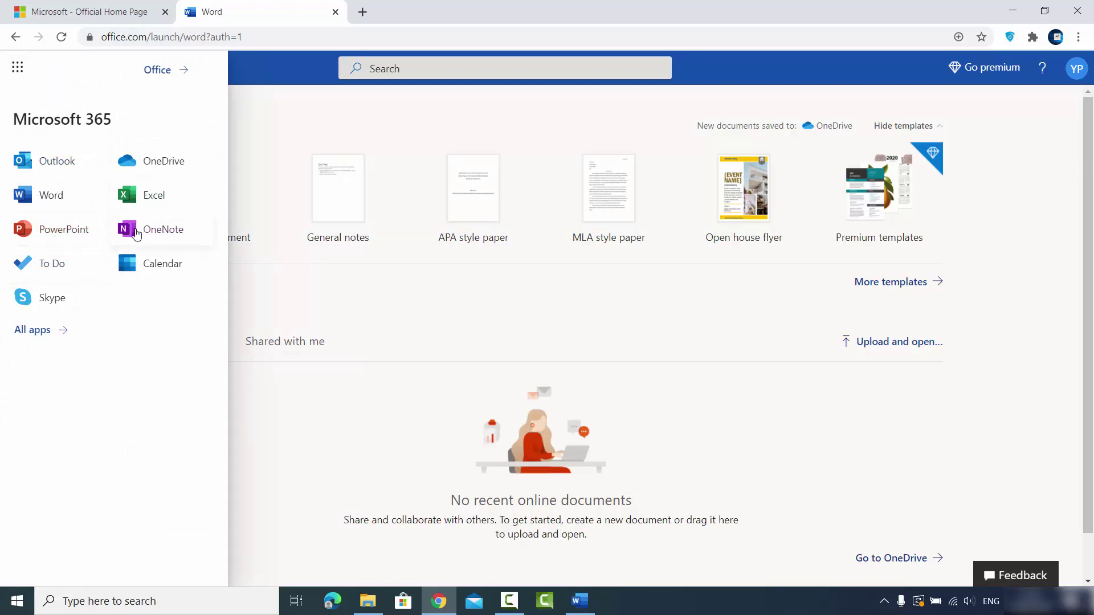
{"action": "left_click", "coordinate": [680, 334]}
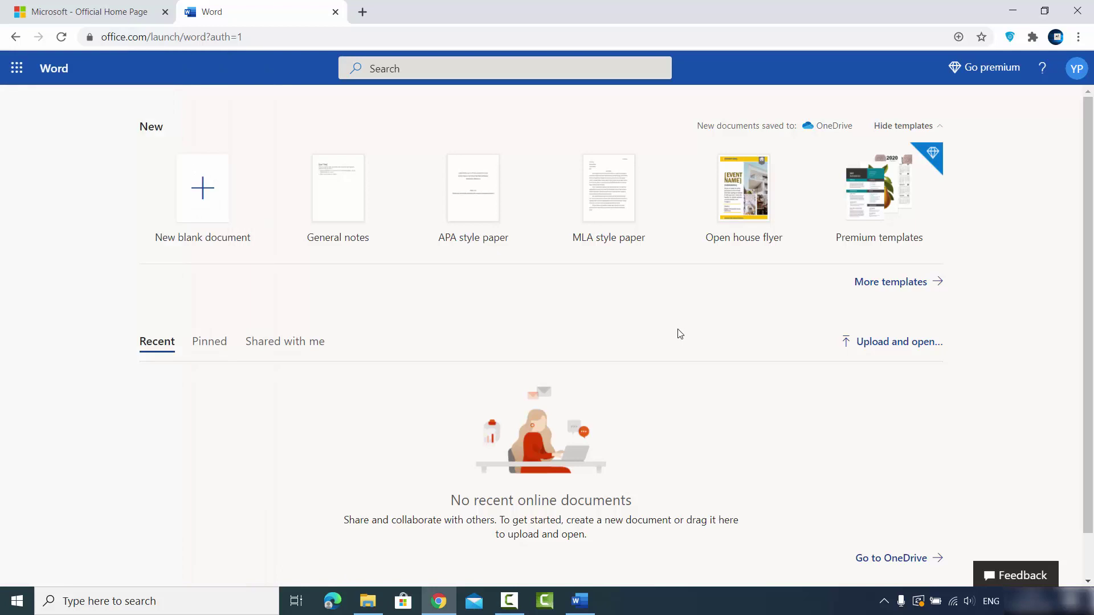
{"action": "left_click", "coordinate": [880, 346]}
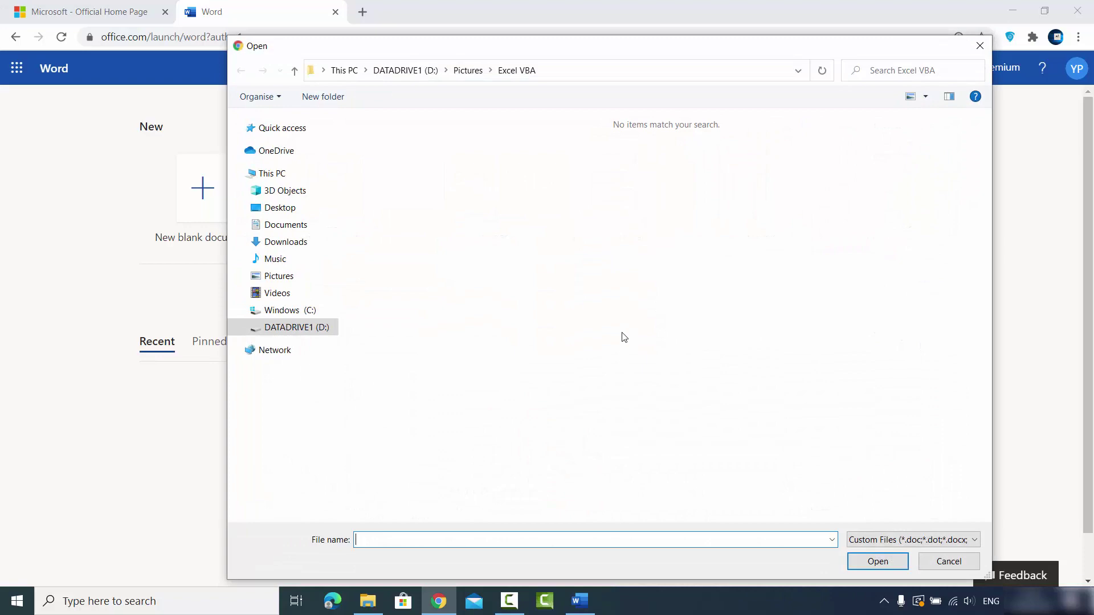
{"action": "left_click", "coordinate": [367, 602]}
{"action": "left_click", "coordinate": [500, 110]}
{"action": "key", "text": "ctrl+c"}
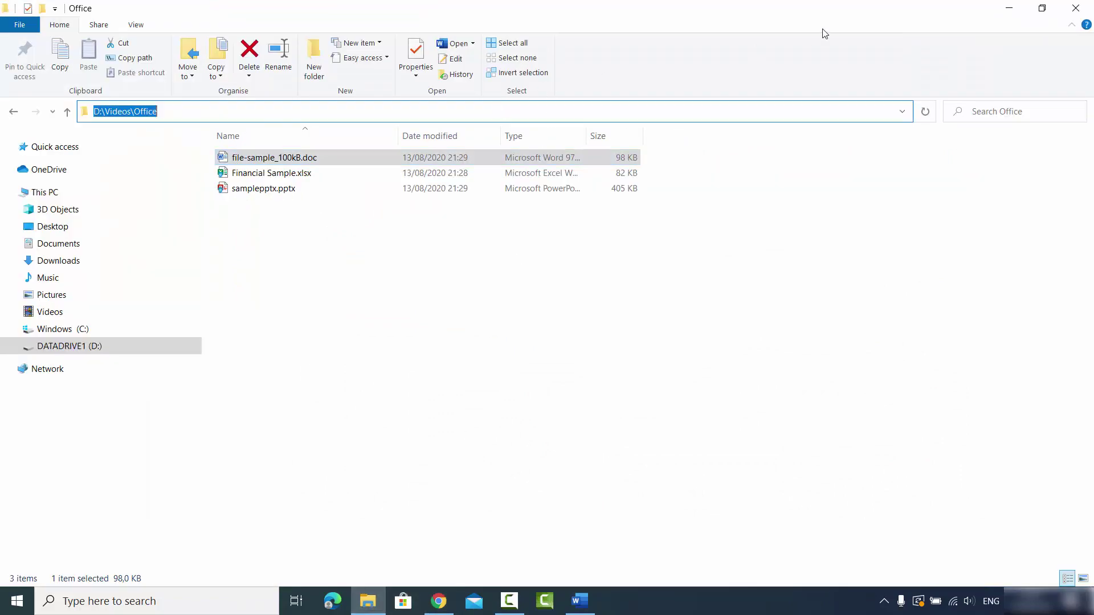
{"action": "left_click", "coordinate": [1009, 8]}
Paste D:\Videos\Office into the Open dialog and upload file-sample_100kB.doc
{"action": "left_click", "coordinate": [595, 76]}
{"action": "key", "text": "ctrl+v"}
{"action": "key", "text": "Return"}
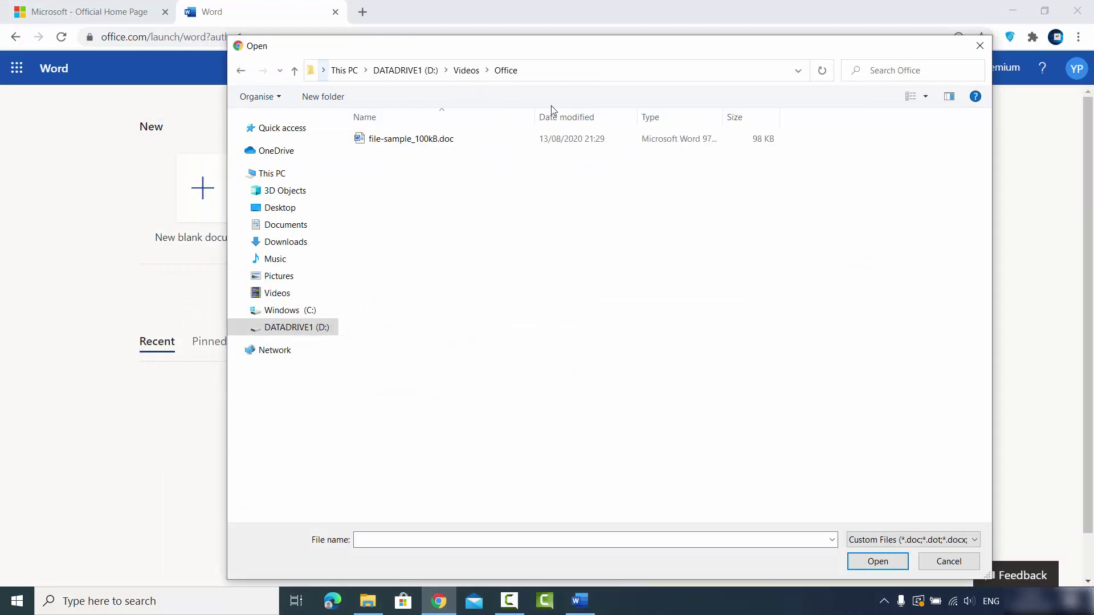
{"action": "left_click", "coordinate": [454, 146]}
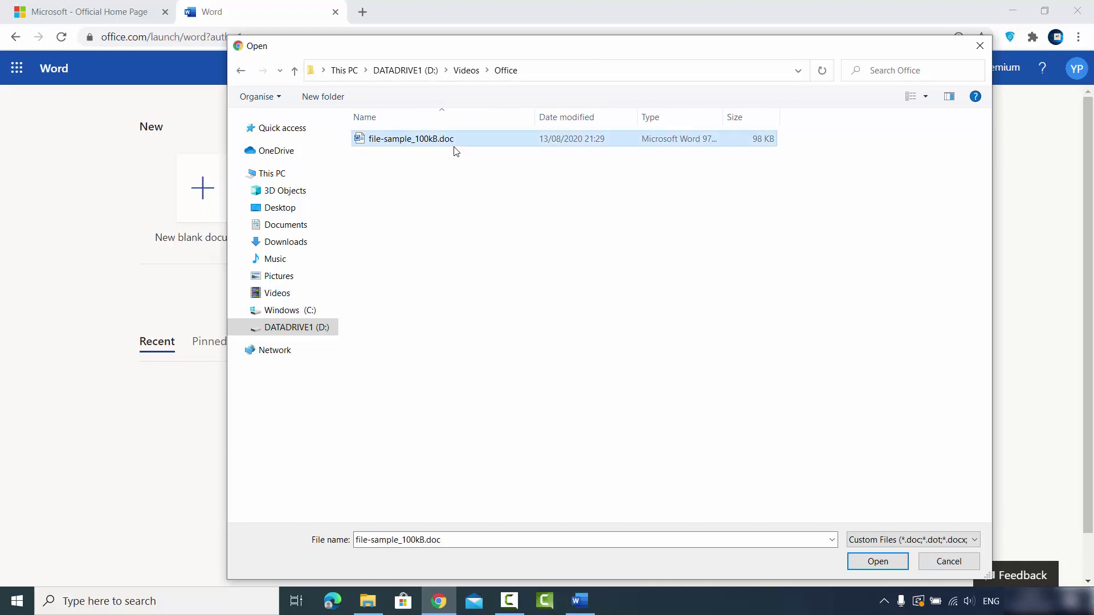
{"action": "left_click", "coordinate": [864, 562]}
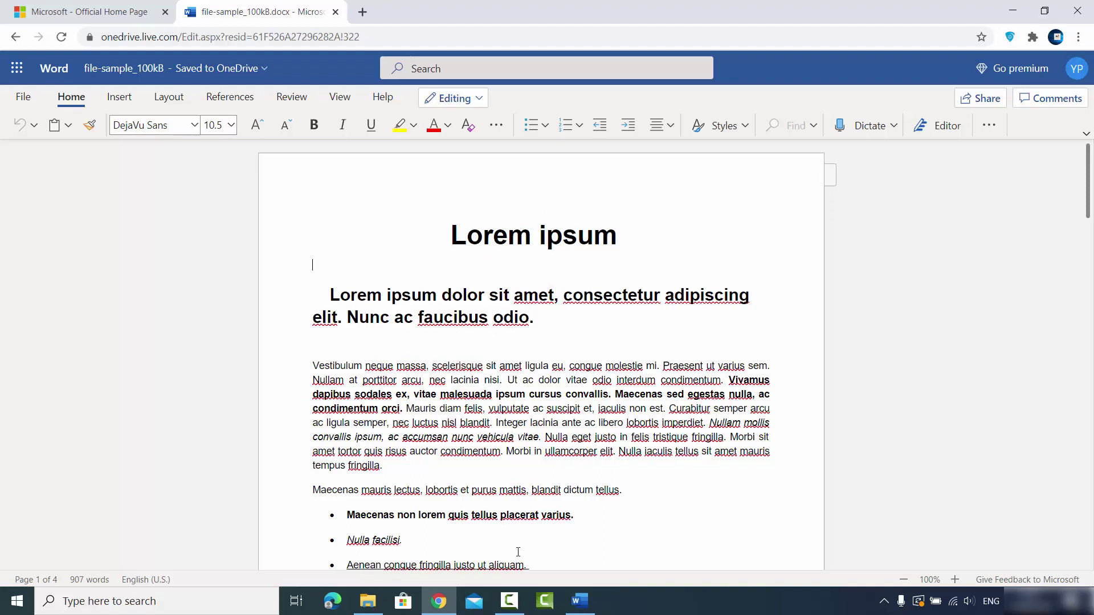
Try clicking after the title in the locked desktop copy, then minimize desktop Word
{"action": "left_click", "coordinate": [583, 606]}
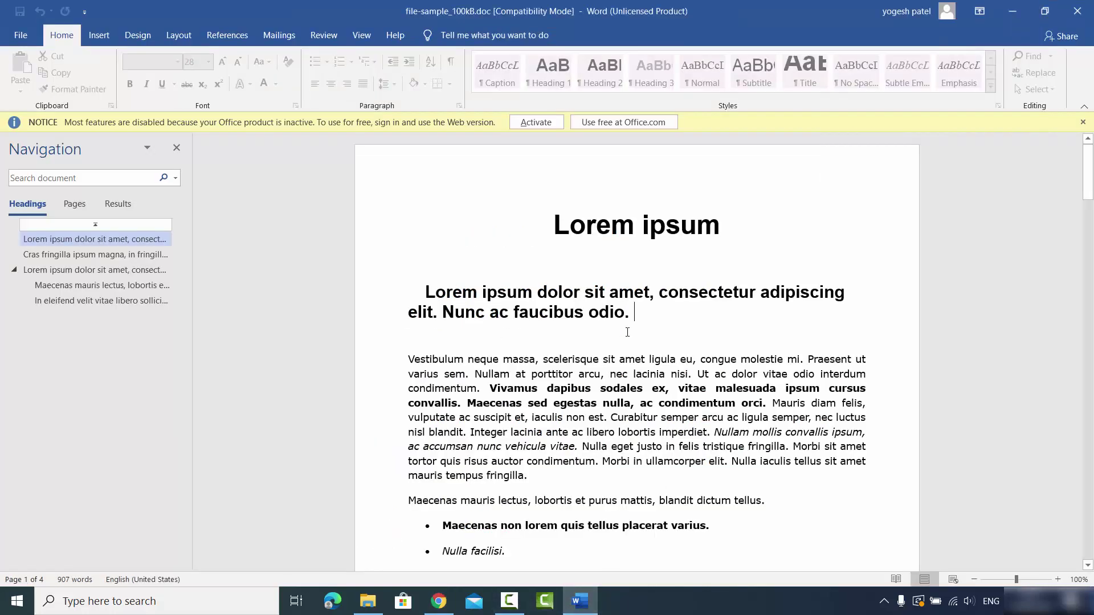
{"action": "left_click", "coordinate": [758, 234]}
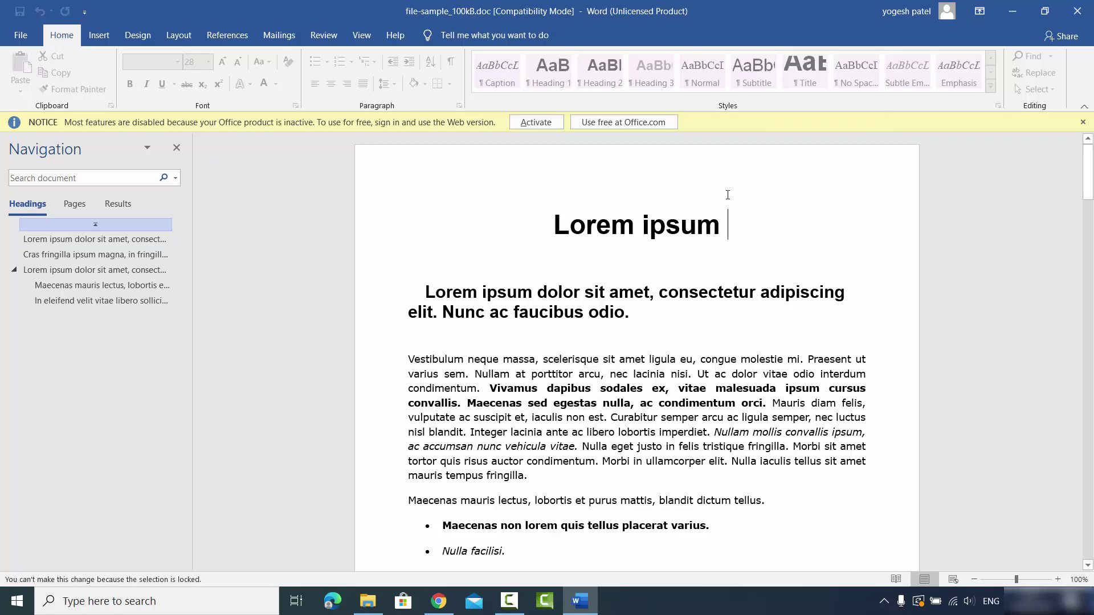
{"action": "left_click", "coordinate": [1010, 17]}
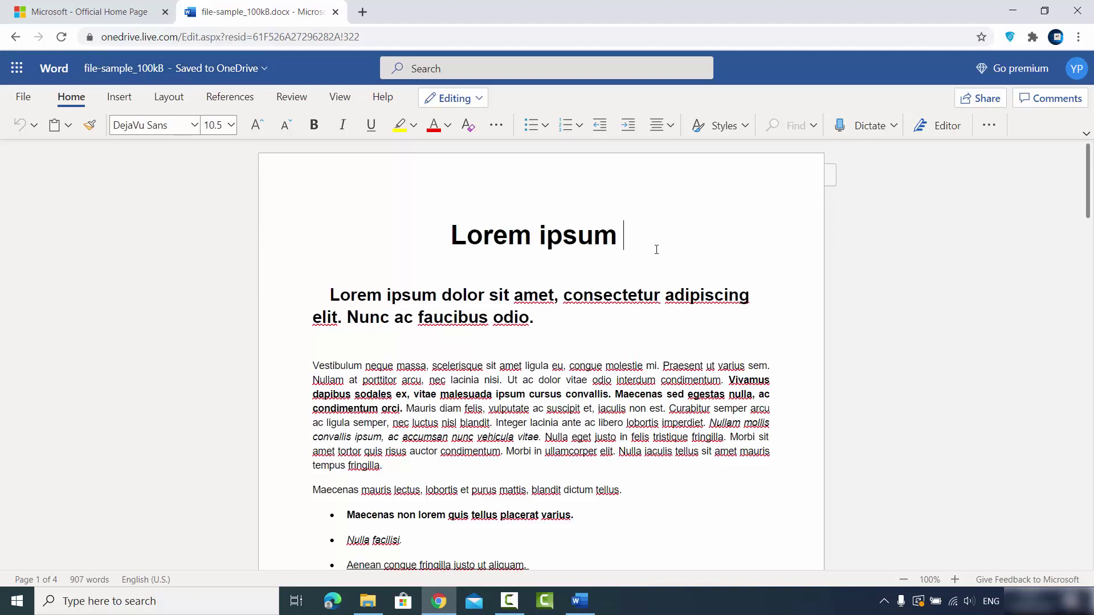
Append ' asdfafsf hay' to the 'Lorem ipsum' title, inspect the bar chart, and show the Review tools
{"action": "type", "text": "asdfafsf"}
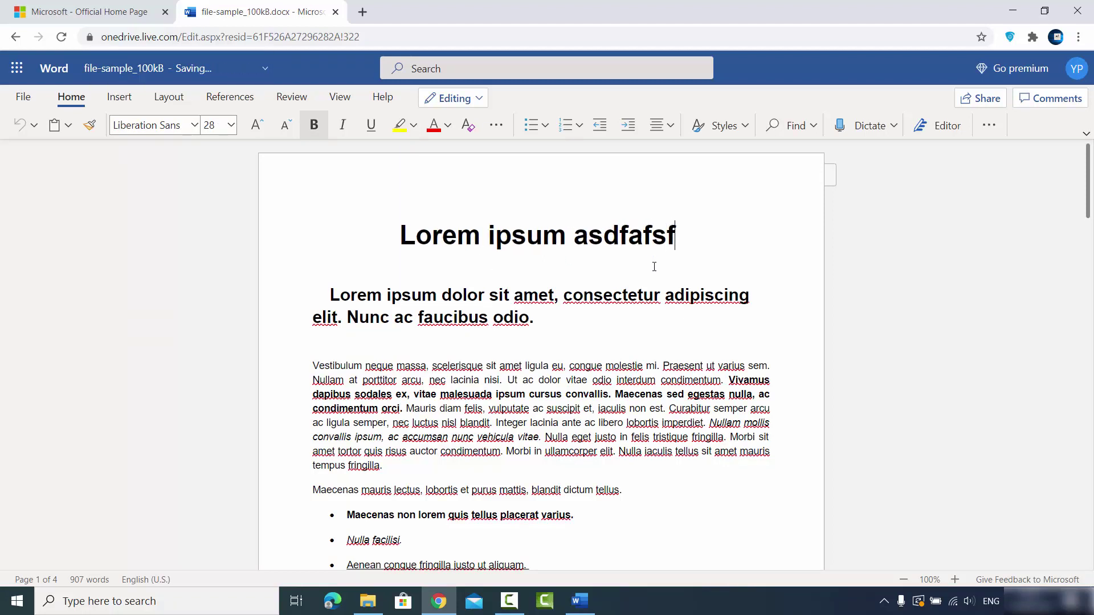
{"action": "type", "text": " hay"}
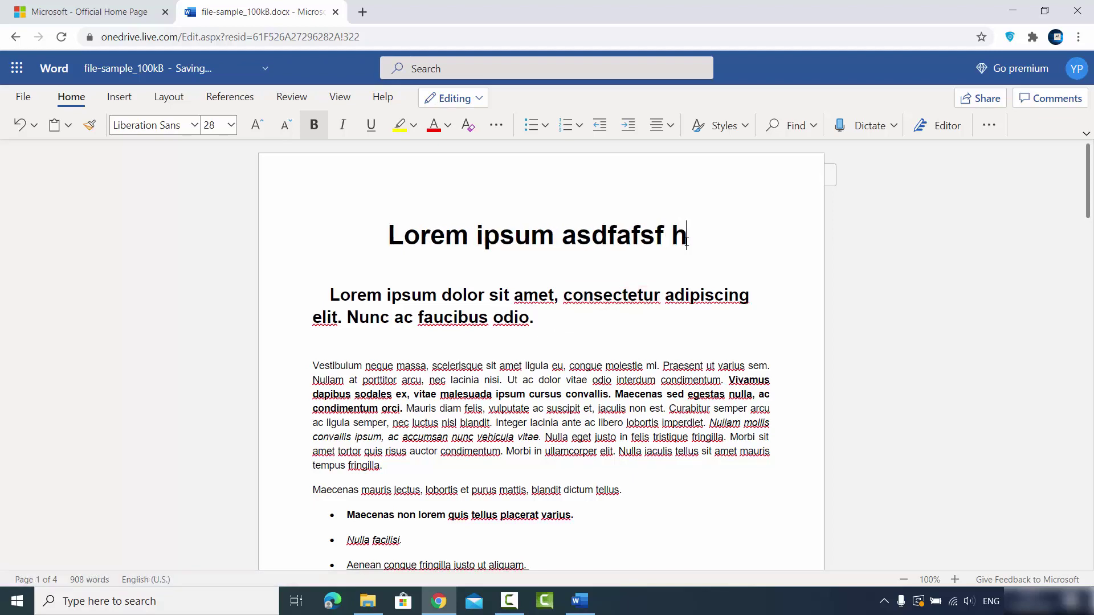
{"action": "left_click", "coordinate": [642, 337]}
{"action": "scroll", "coordinate": [643, 338], "scroll_direction": "down", "scroll_amount": 2}
{"action": "scroll", "coordinate": [643, 337], "scroll_direction": "down", "scroll_amount": 5}
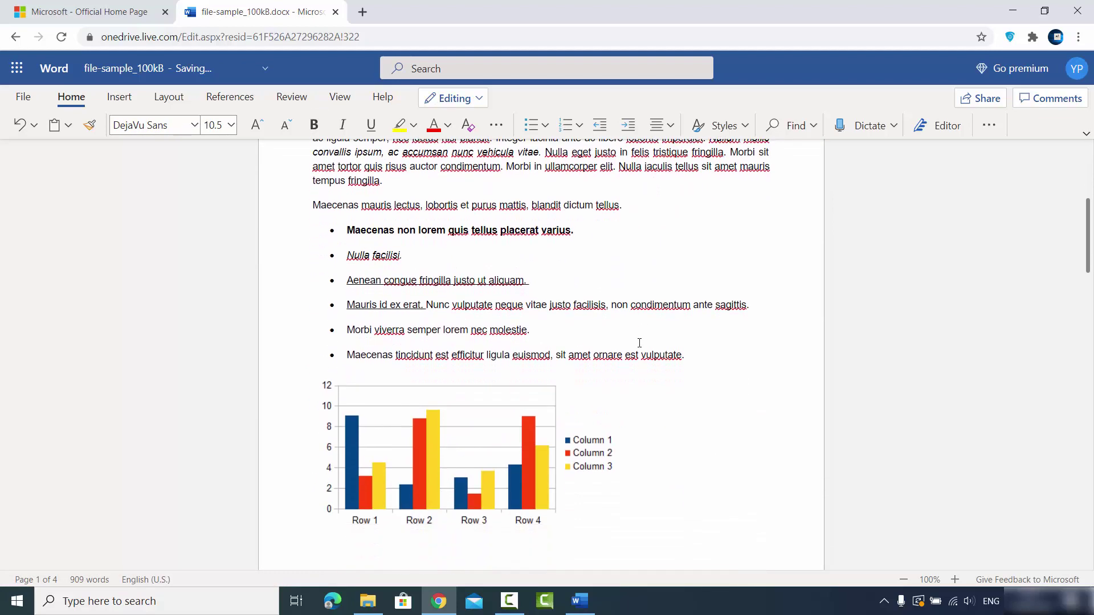
{"action": "left_click", "coordinate": [515, 405]}
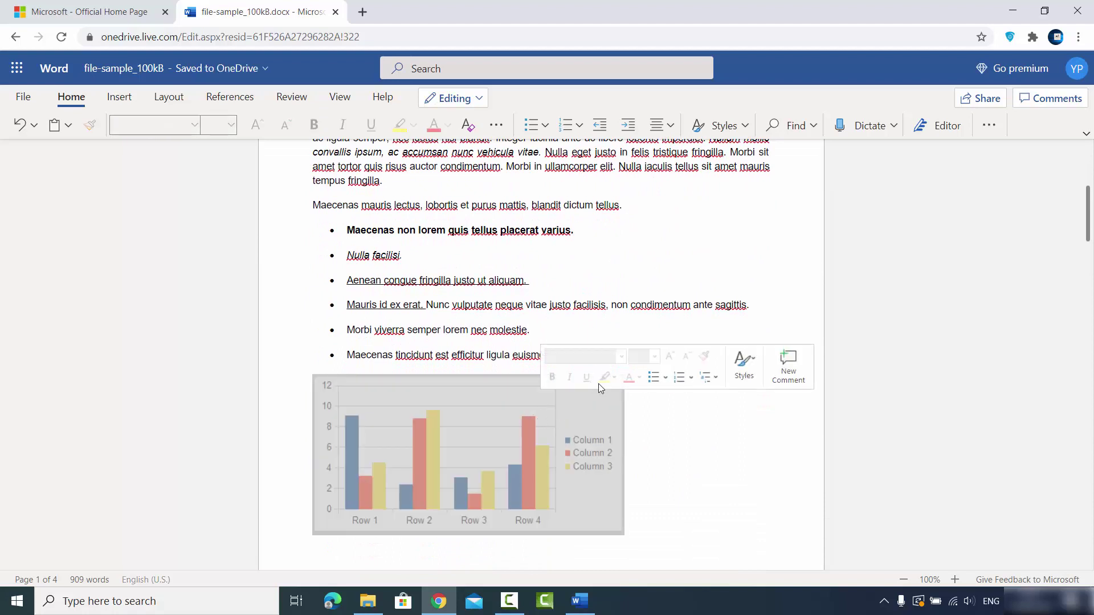
{"action": "left_click", "coordinate": [686, 442]}
{"action": "scroll", "coordinate": [681, 385], "scroll_direction": "up", "scroll_amount": 2}
{"action": "scroll", "coordinate": [688, 379], "scroll_direction": "up", "scroll_amount": 3}
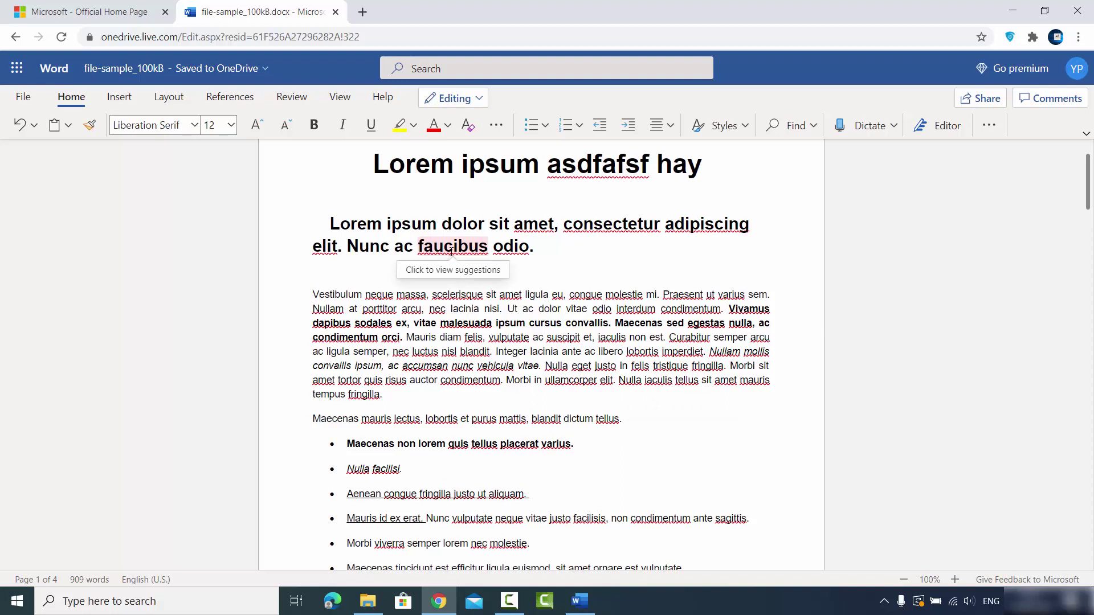
{"action": "left_click", "coordinate": [487, 309]}
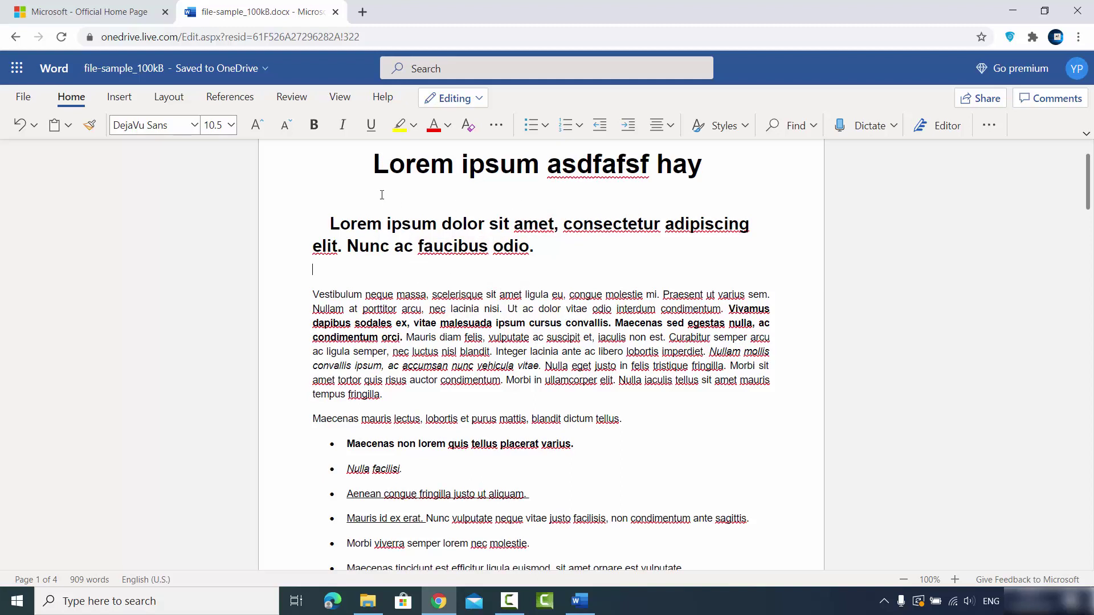
{"action": "left_click", "coordinate": [292, 101]}
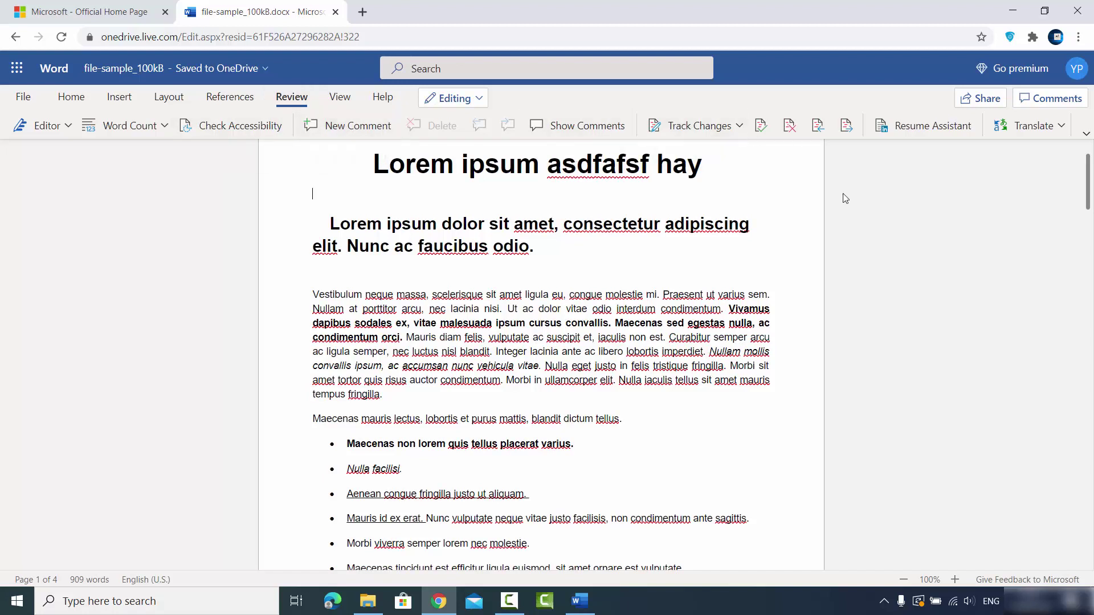
Set the share link to 'Anyone with the link can edit' with editing allowed, and copy it
{"action": "left_click", "coordinate": [975, 100]}
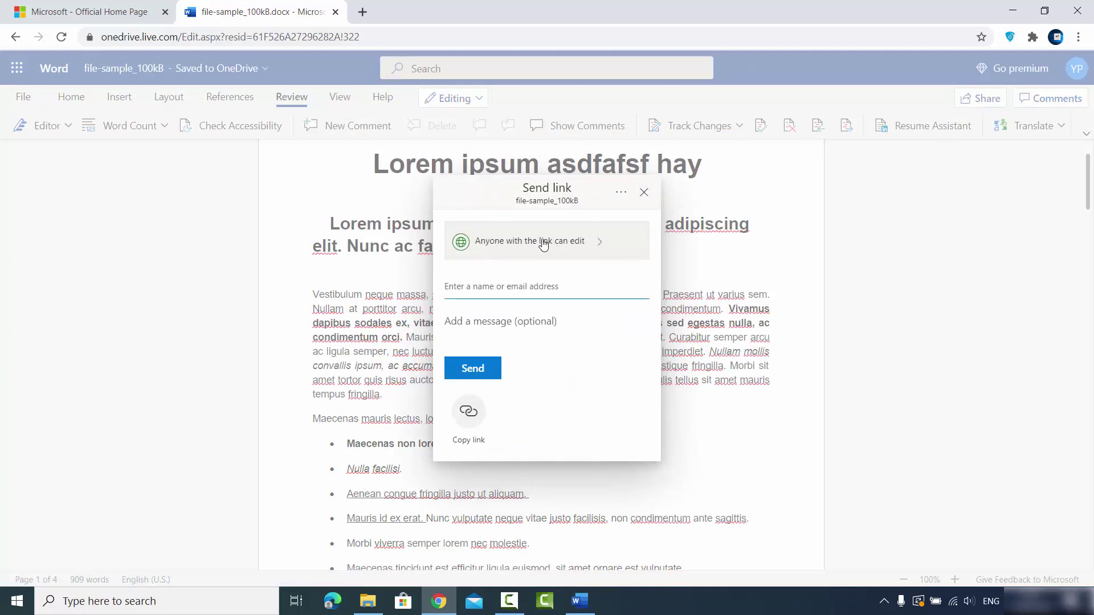
{"action": "left_click", "coordinate": [549, 249]}
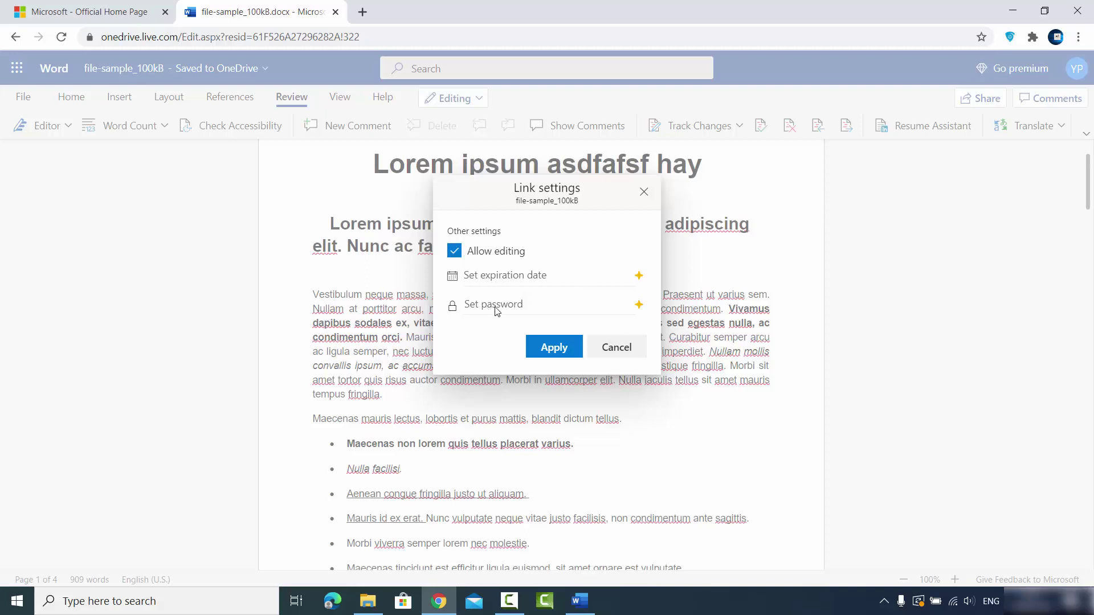
{"action": "left_click", "coordinate": [556, 345]}
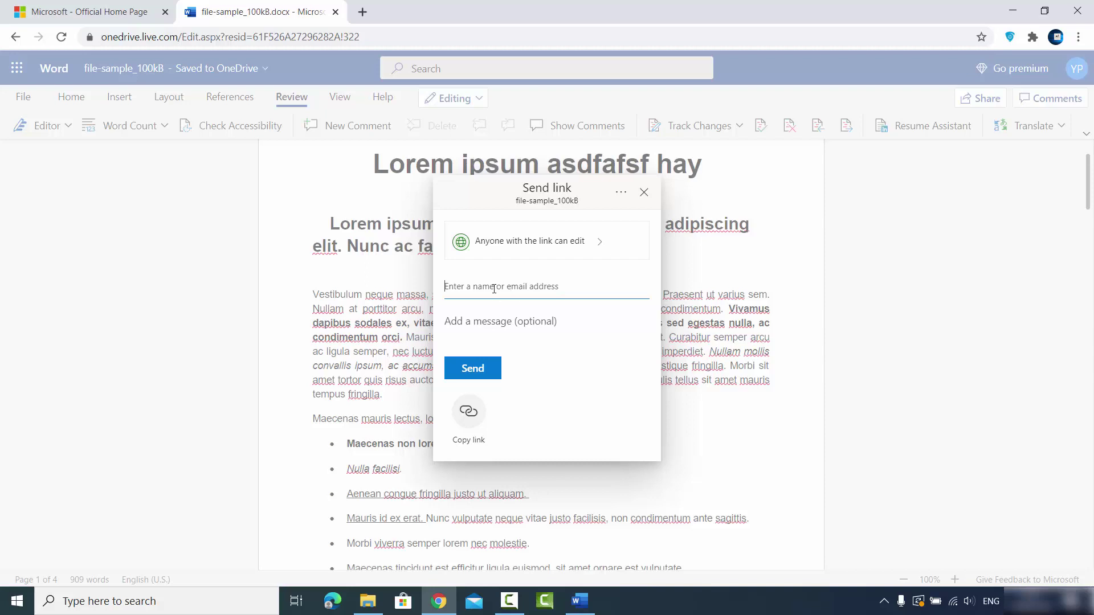
{"action": "left_click", "coordinate": [470, 415]}
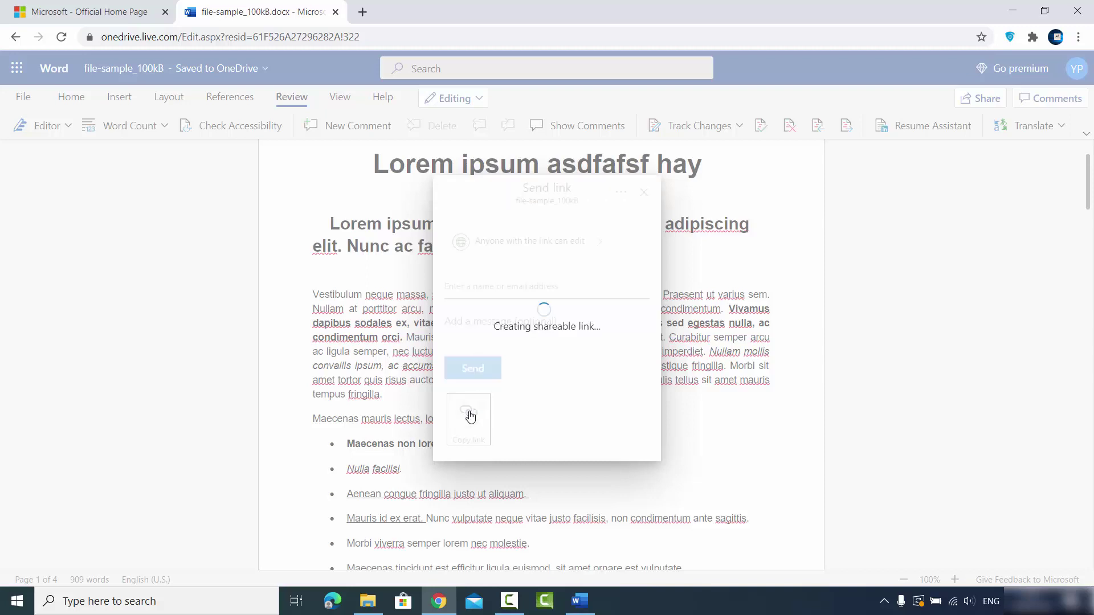
{"action": "left_click", "coordinate": [611, 271]}
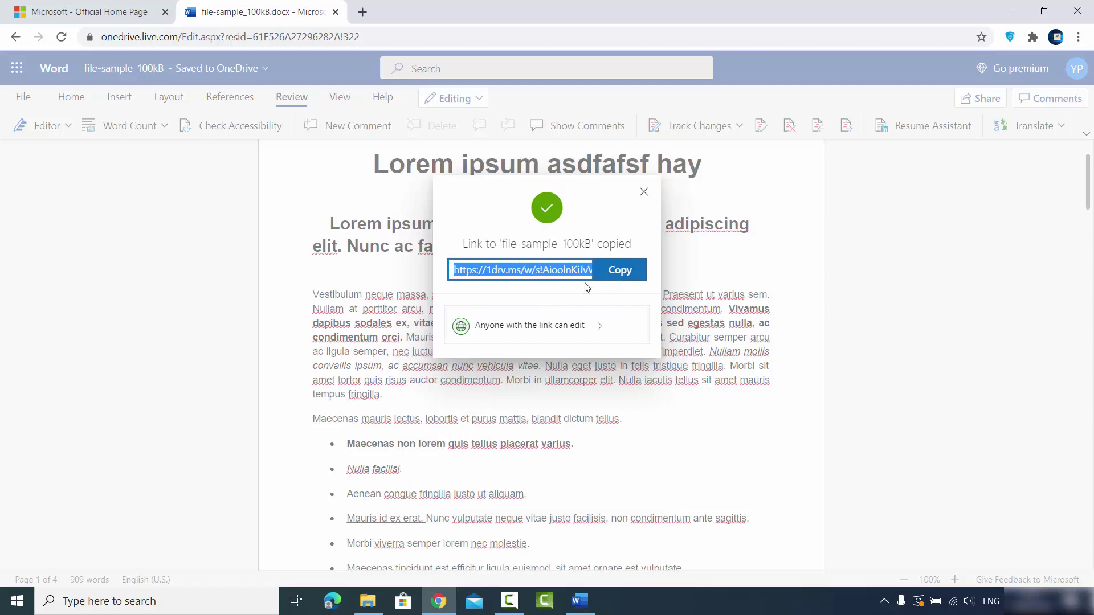
Paste the sharing link into a second browser, open the document for editing, and move that window right
{"action": "left_click", "coordinate": [333, 601]}
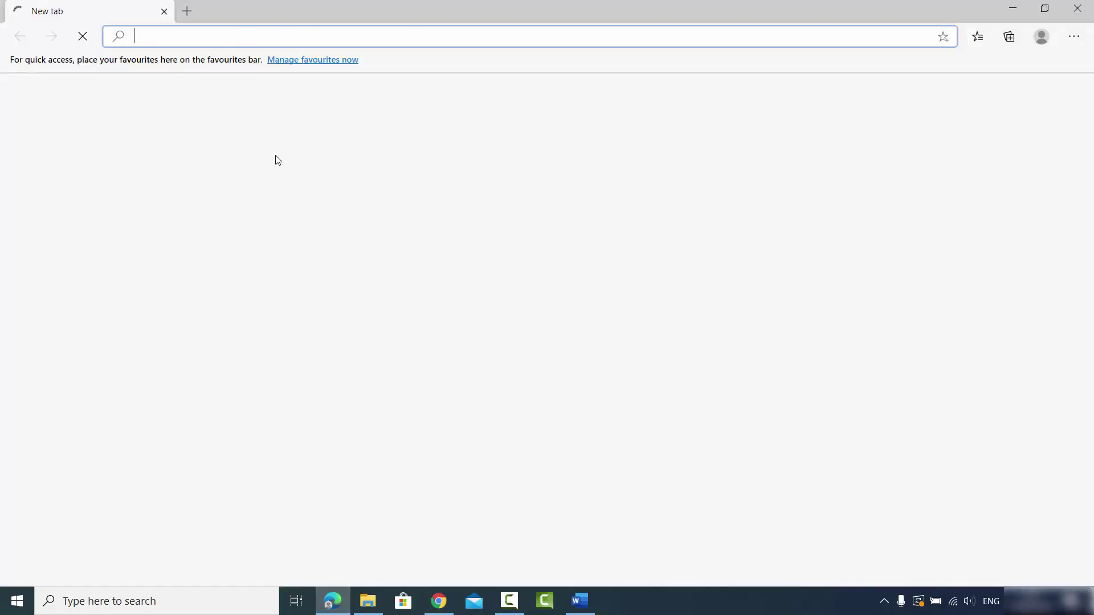
{"action": "key", "text": "ctrl+v"}
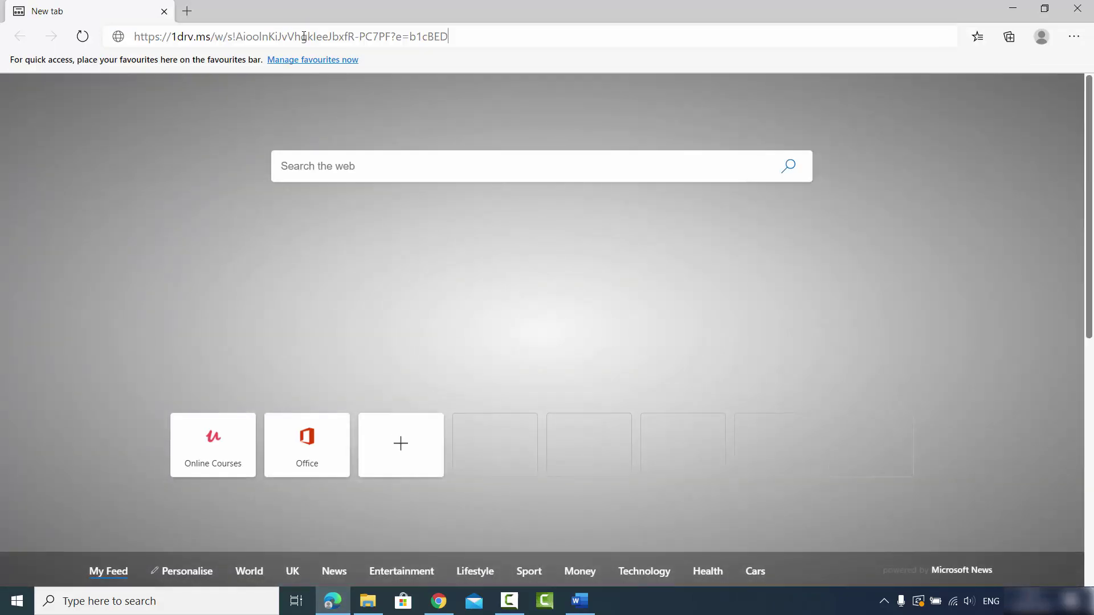
{"action": "left_click", "coordinate": [334, 64]}
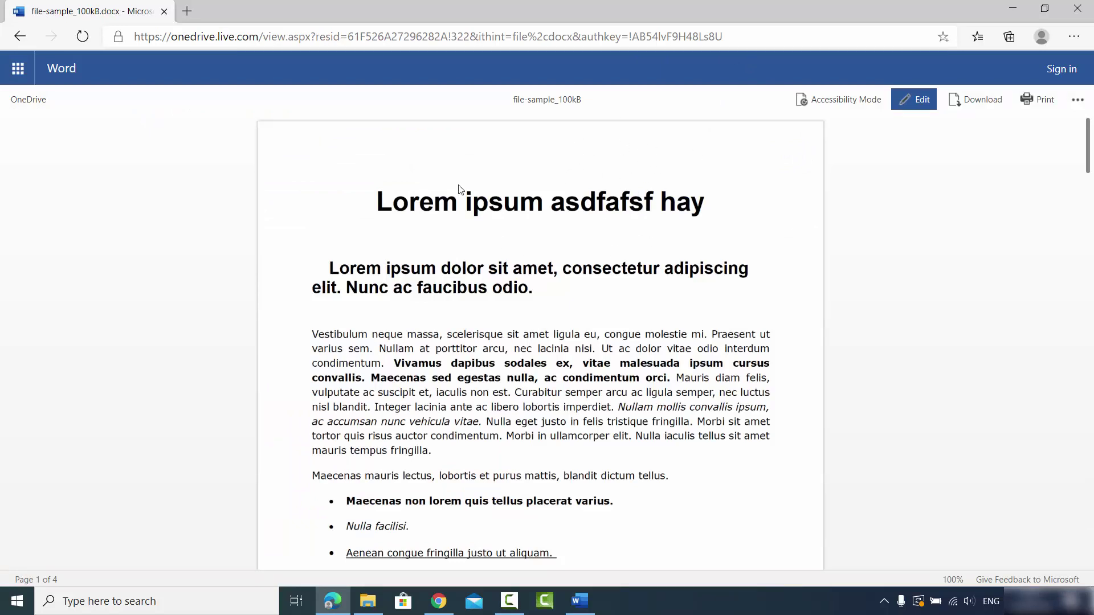
{"action": "left_click", "coordinate": [919, 106]}
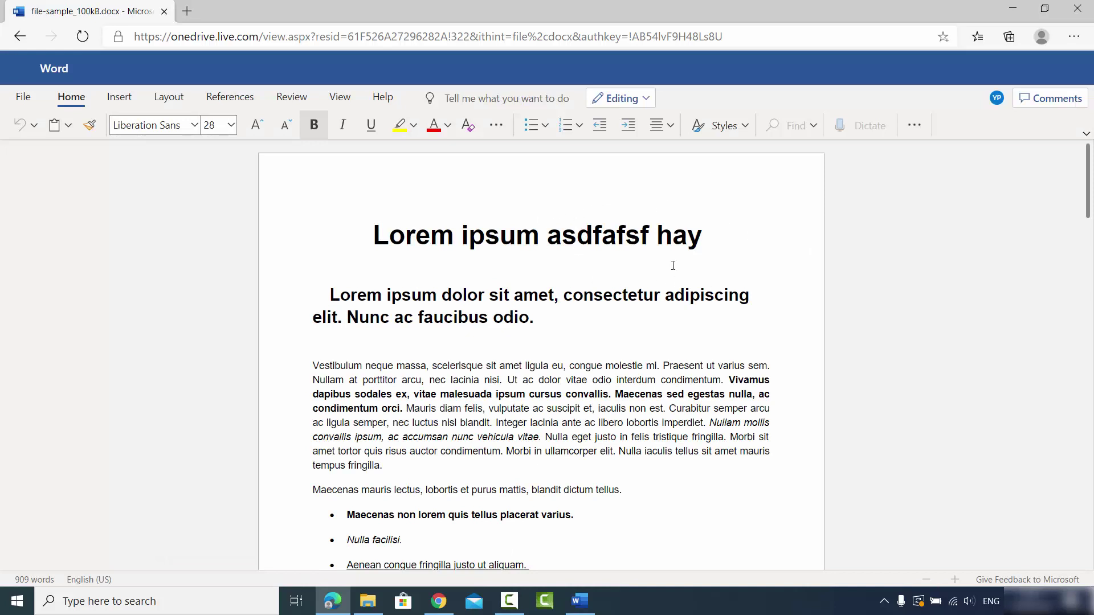
{"action": "left_click", "coordinate": [798, 254]}
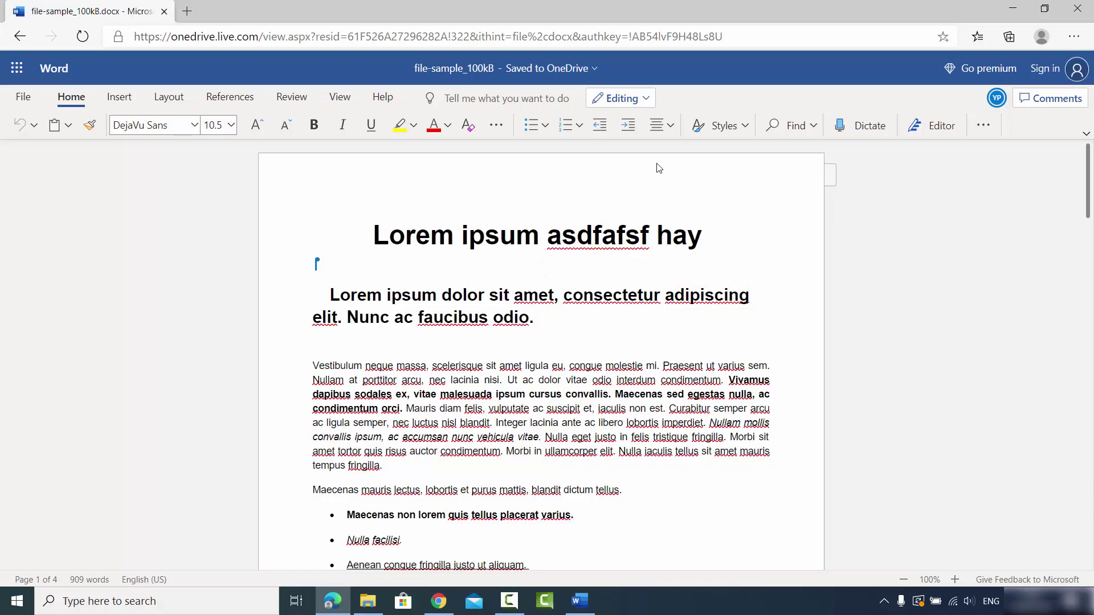
{"action": "left_click_drag", "start_coordinate": [552, 9], "coordinate": [975, 15]}
Dismiss the link-copied confirmation and snap the two document windows side by side
{"action": "left_click", "coordinate": [495, 226]}
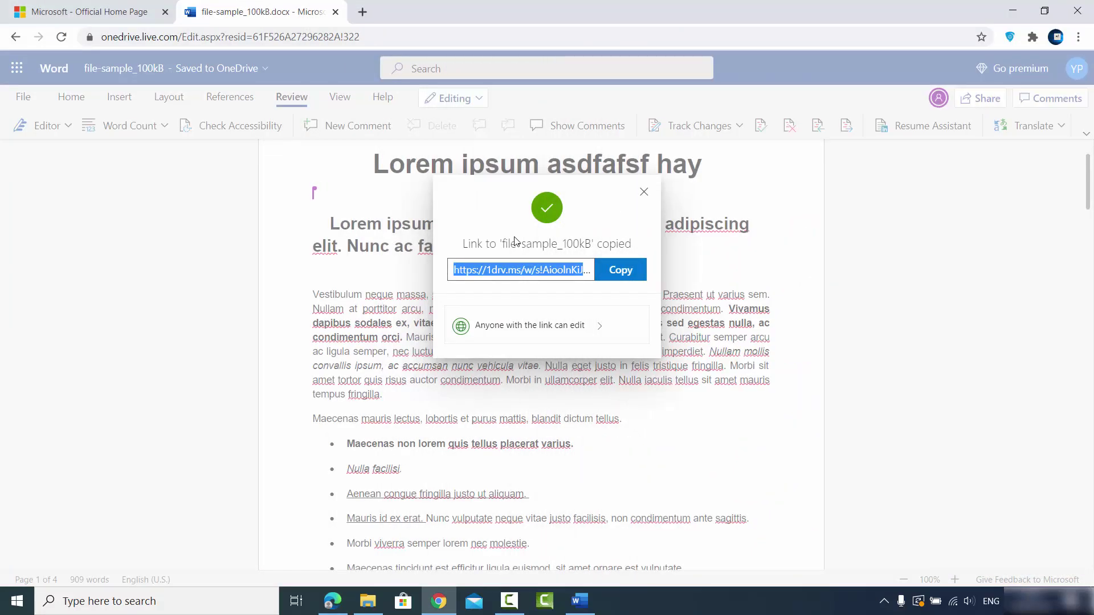
{"action": "left_click", "coordinate": [640, 190]}
{"action": "left_click_drag", "start_coordinate": [625, 18], "coordinate": [1, 171]}
{"action": "left_click", "coordinate": [665, 194]}
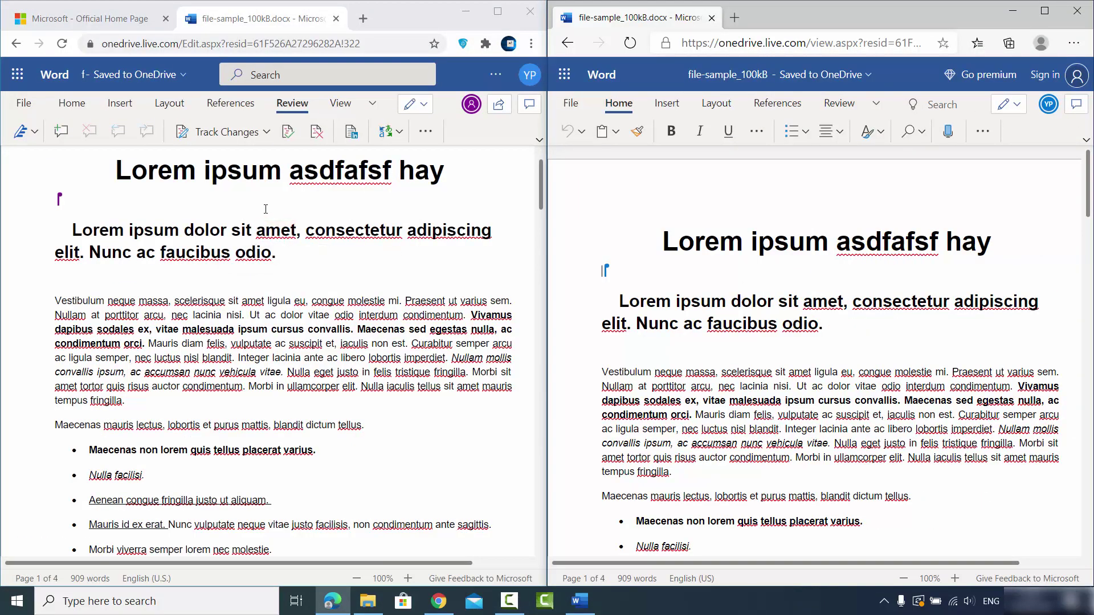
Add 'adfasfaf' after 'hay' in the title and 'adfadsgs' after 'odio.' in the subheading
{"action": "left_click", "coordinate": [160, 217]}
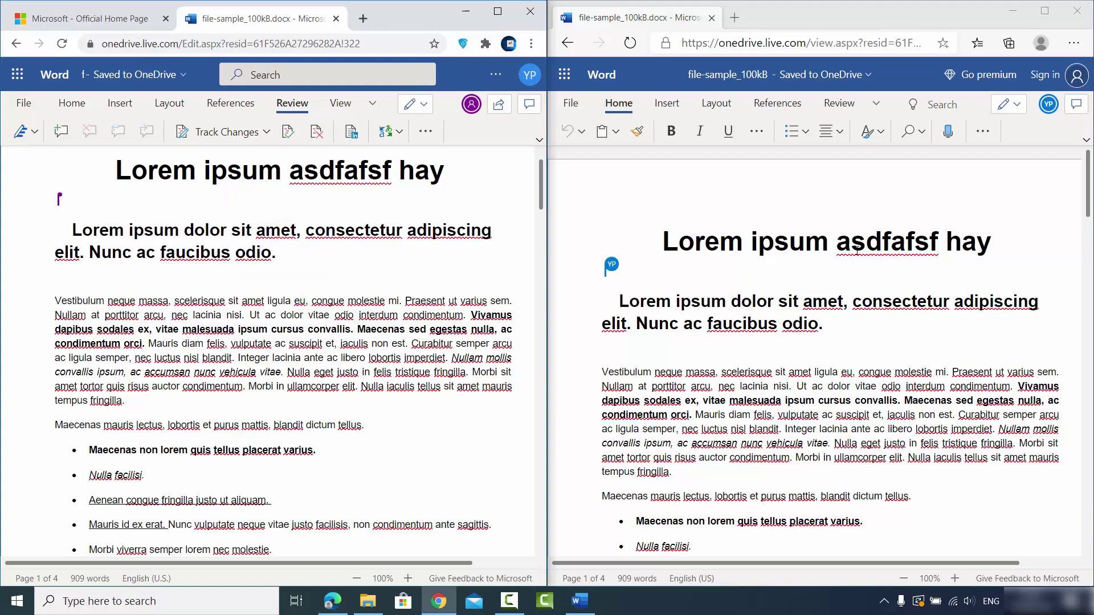
{"action": "left_click", "coordinate": [1007, 249]}
{"action": "type", "text": "adfasfaf"}
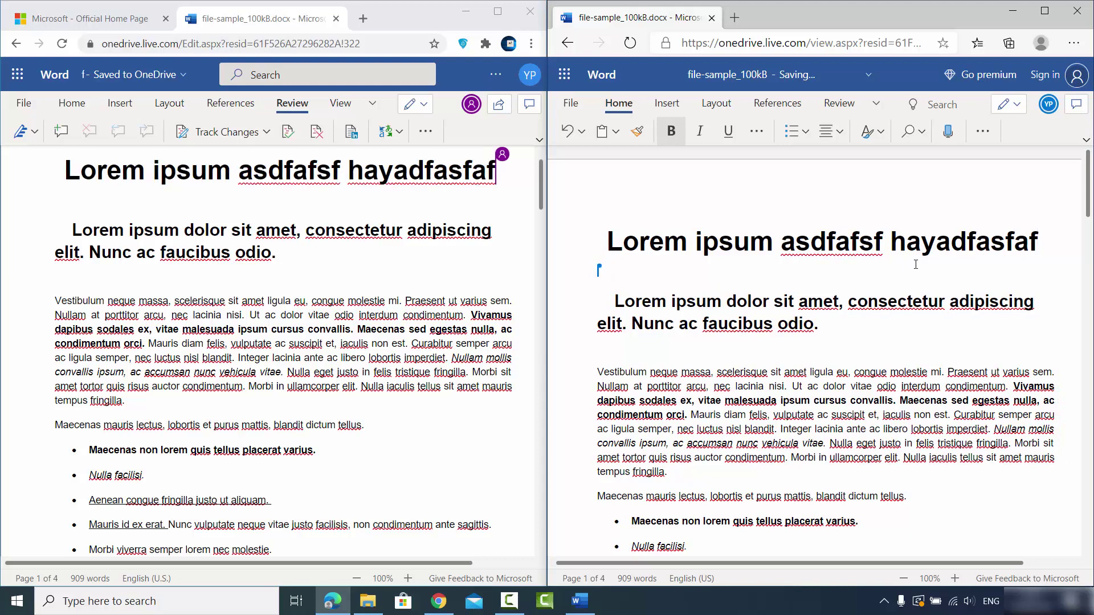
{"action": "left_click", "coordinate": [877, 324]}
{"action": "type", "text": "adfadsgs"}
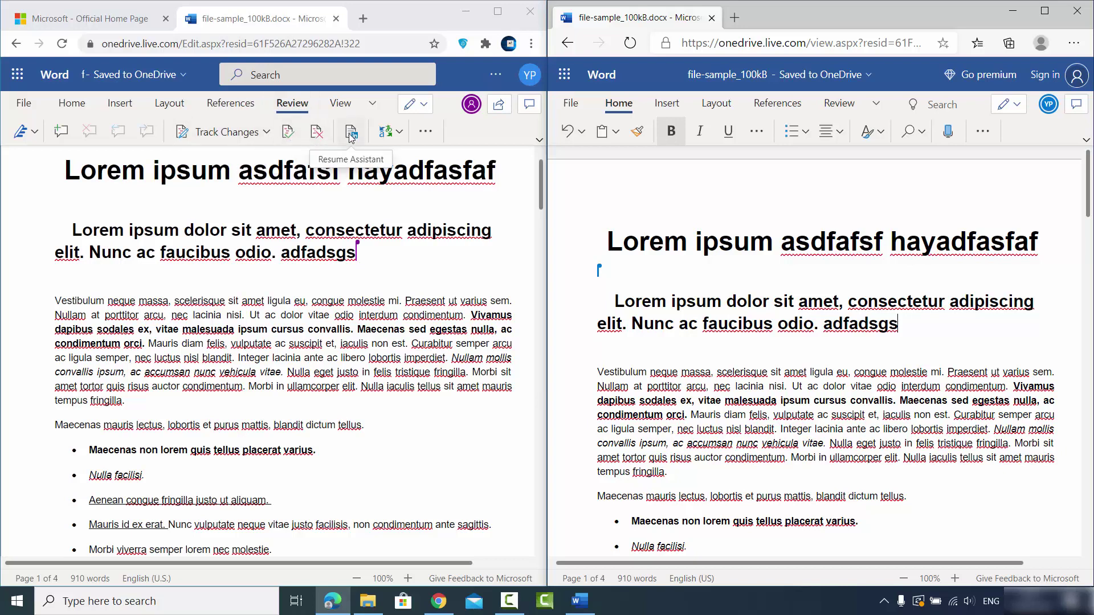
Post a 'Hello world' comment, then check its marker in the right-hand window's copy
{"action": "left_click", "coordinate": [400, 132]}
{"action": "left_click", "coordinate": [400, 132]}
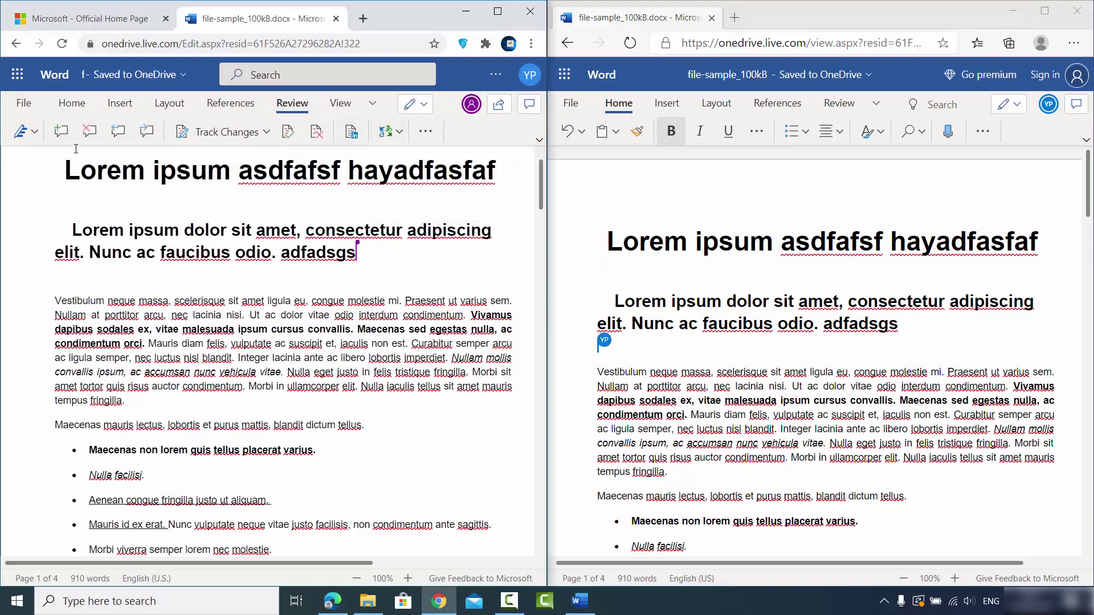
{"action": "left_click", "coordinate": [61, 132]}
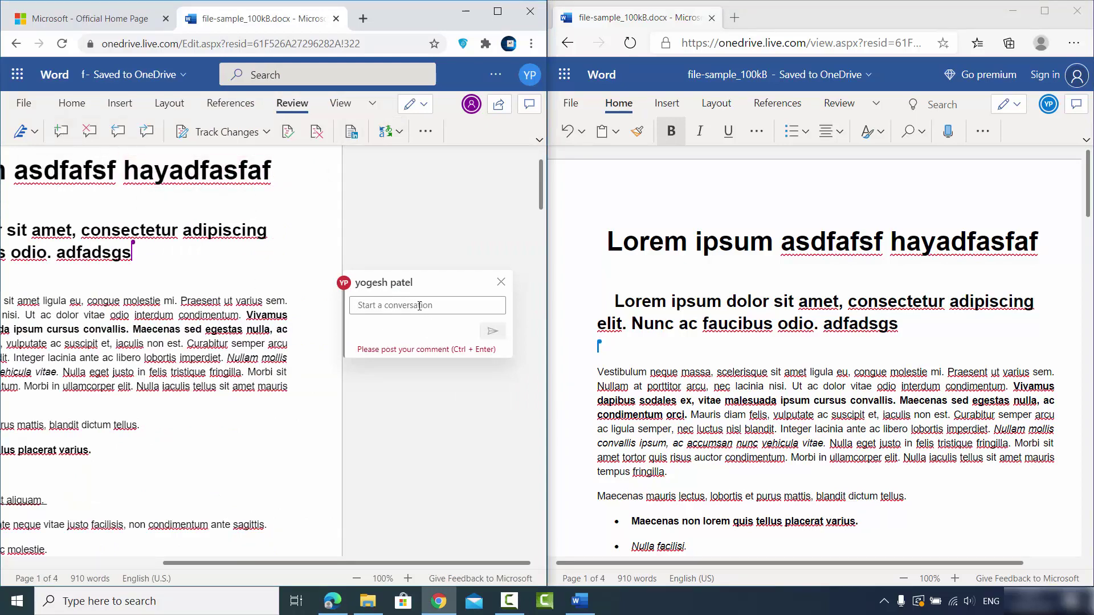
{"action": "type", "text": "Hello world"}
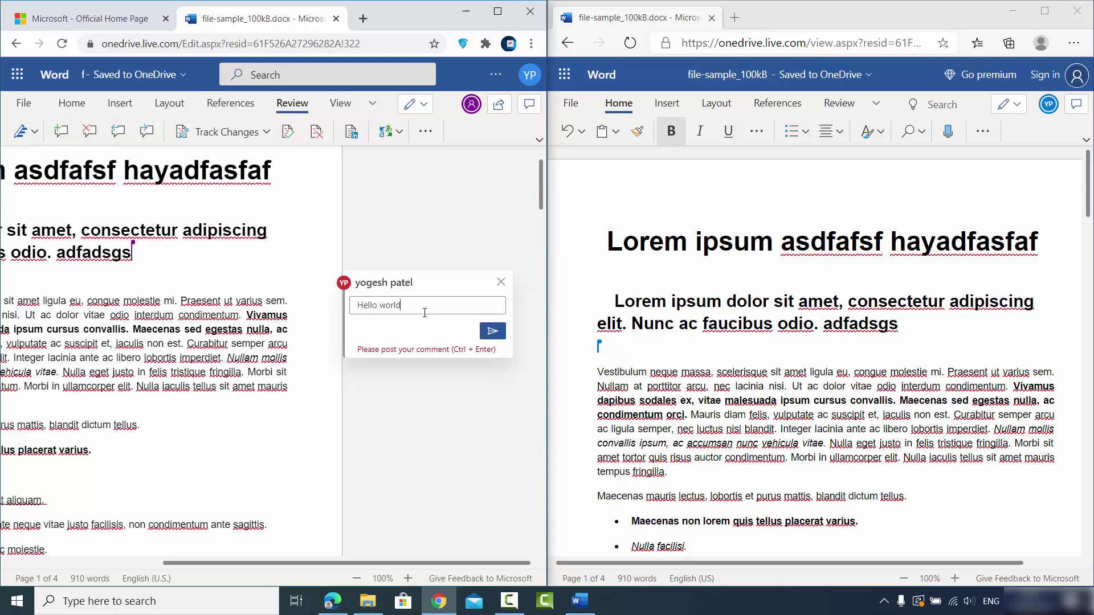
{"action": "left_click", "coordinate": [491, 332]}
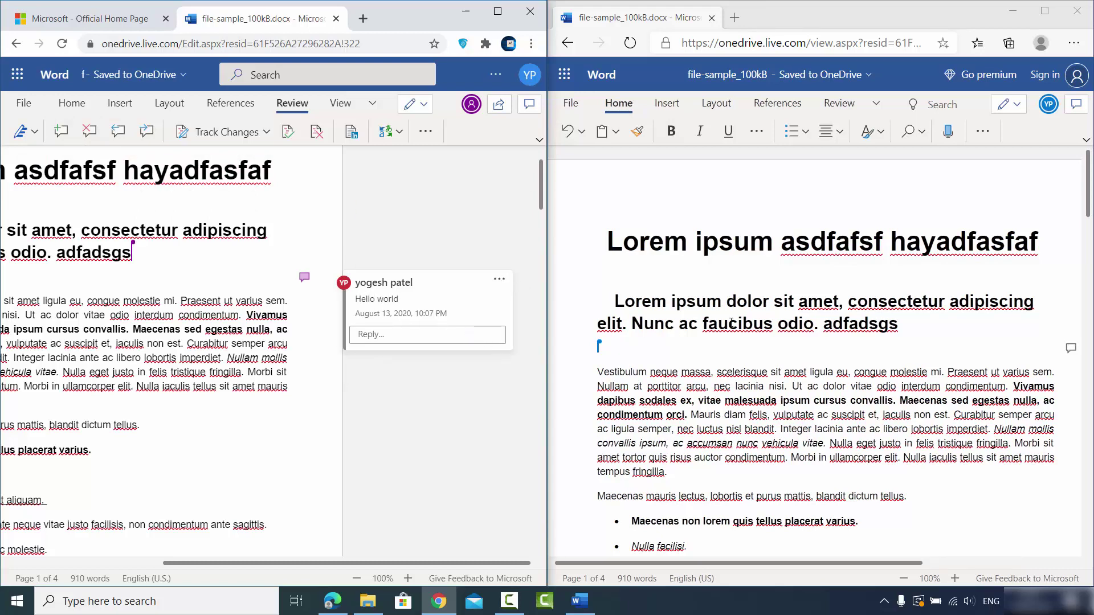
{"action": "left_click", "coordinate": [1072, 350]}
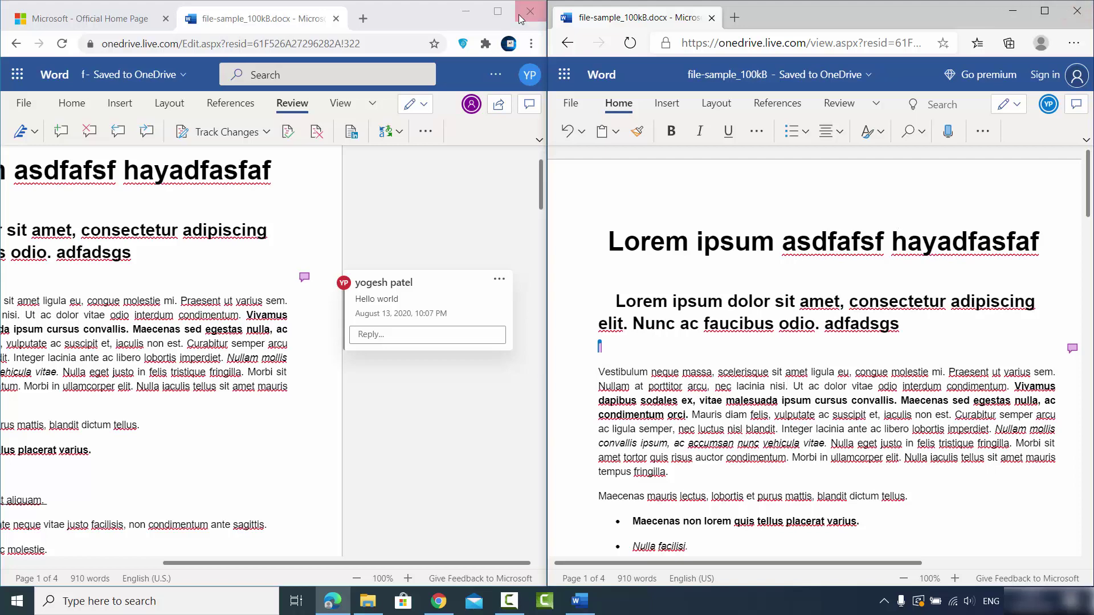
Maximize the window and download a copy of file-sample_100kB.docx through File > Save As
{"action": "left_click", "coordinate": [495, 13]}
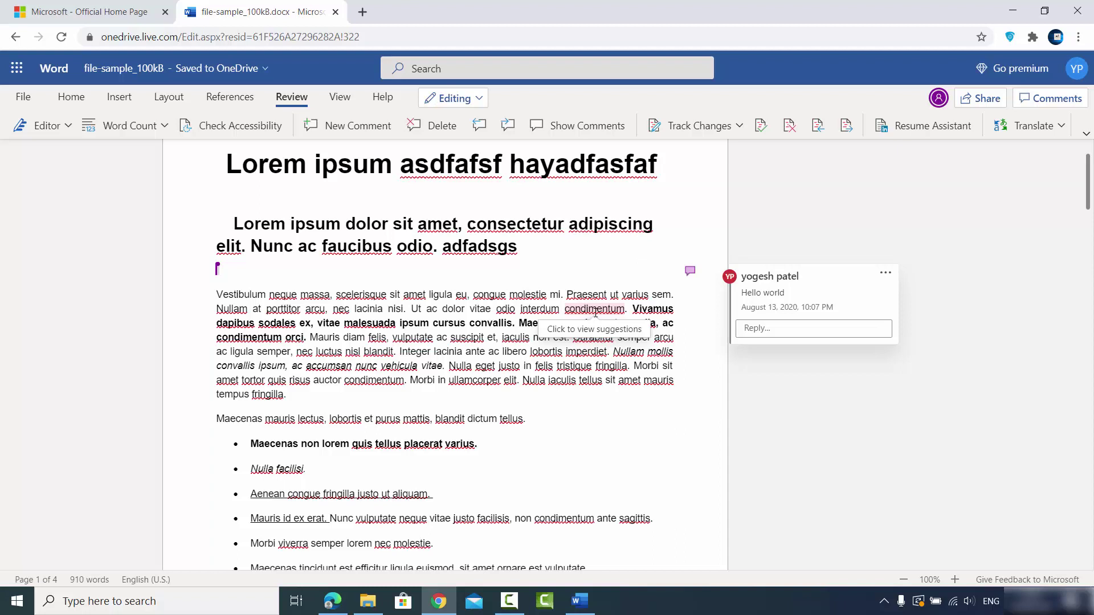
{"action": "left_click", "coordinate": [23, 98]}
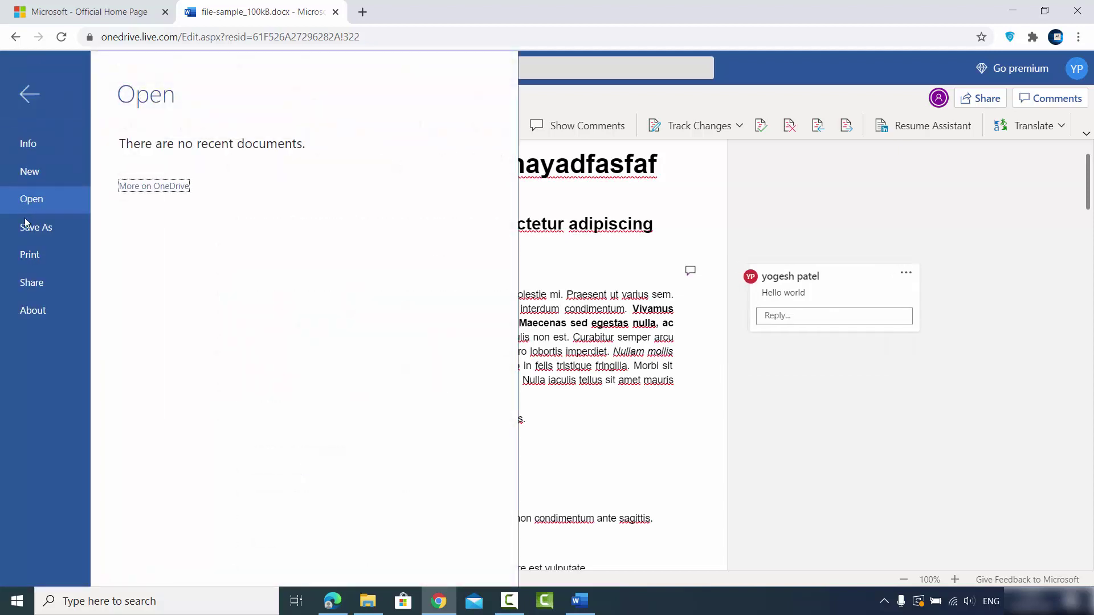
{"action": "left_click", "coordinate": [27, 225]}
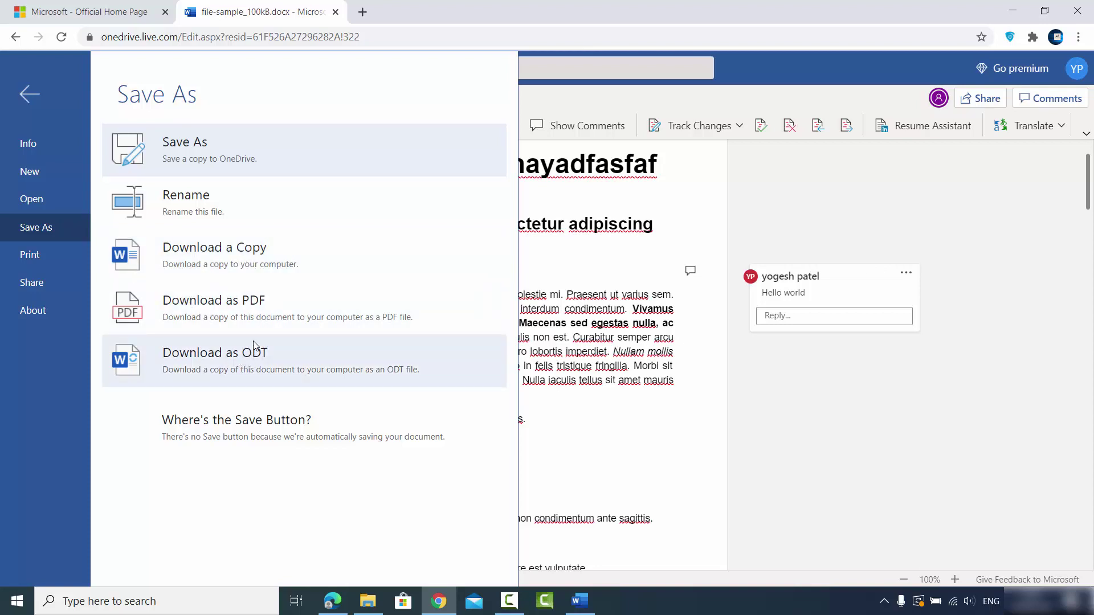
{"action": "left_click", "coordinate": [213, 253]}
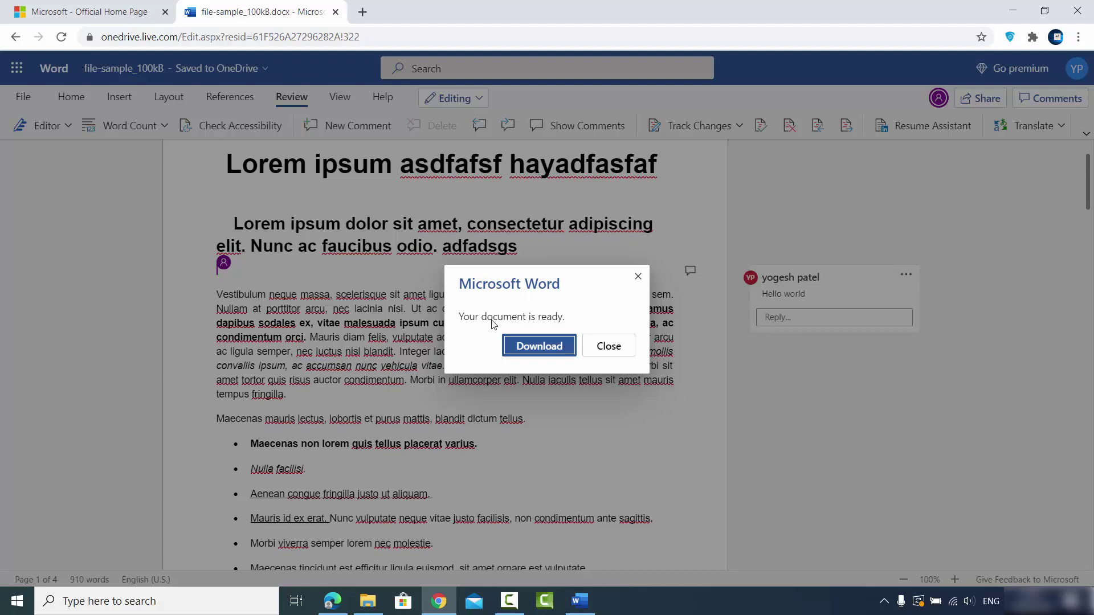
{"action": "left_click", "coordinate": [534, 348]}
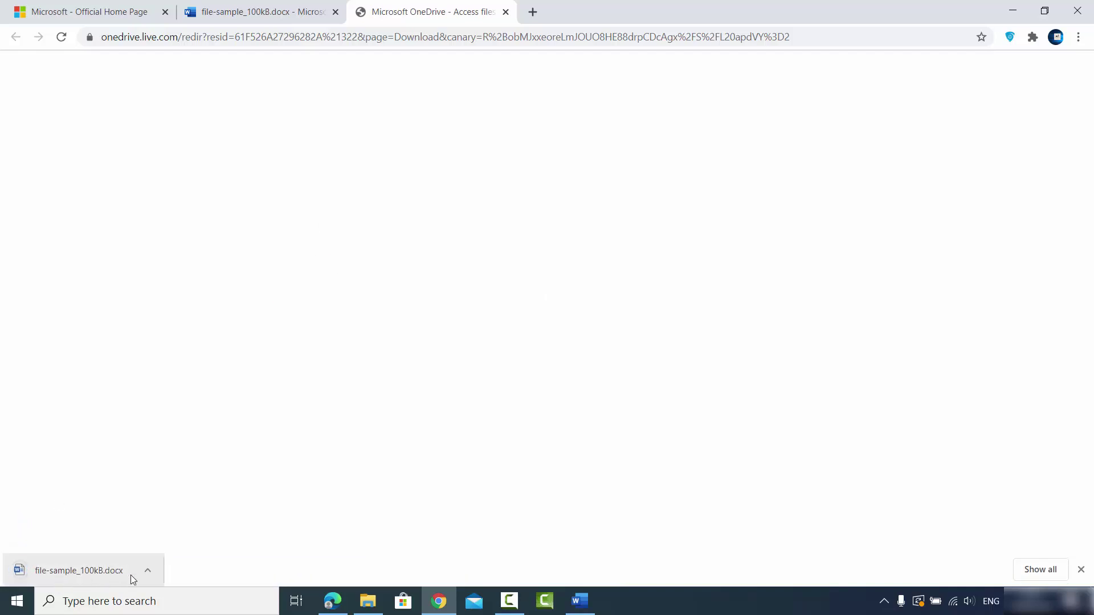
Show the download in its folder, create a folder named 'new' and paste the file into it
{"action": "left_click", "coordinate": [147, 572]}
{"action": "left_click", "coordinate": [169, 525]}
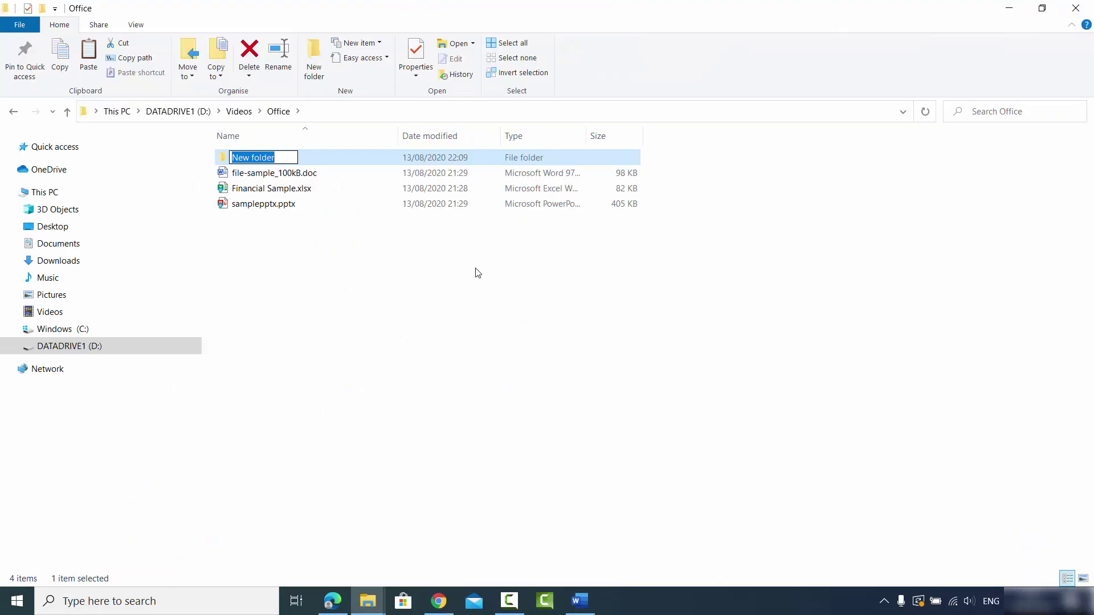
{"action": "type", "text": "new"}
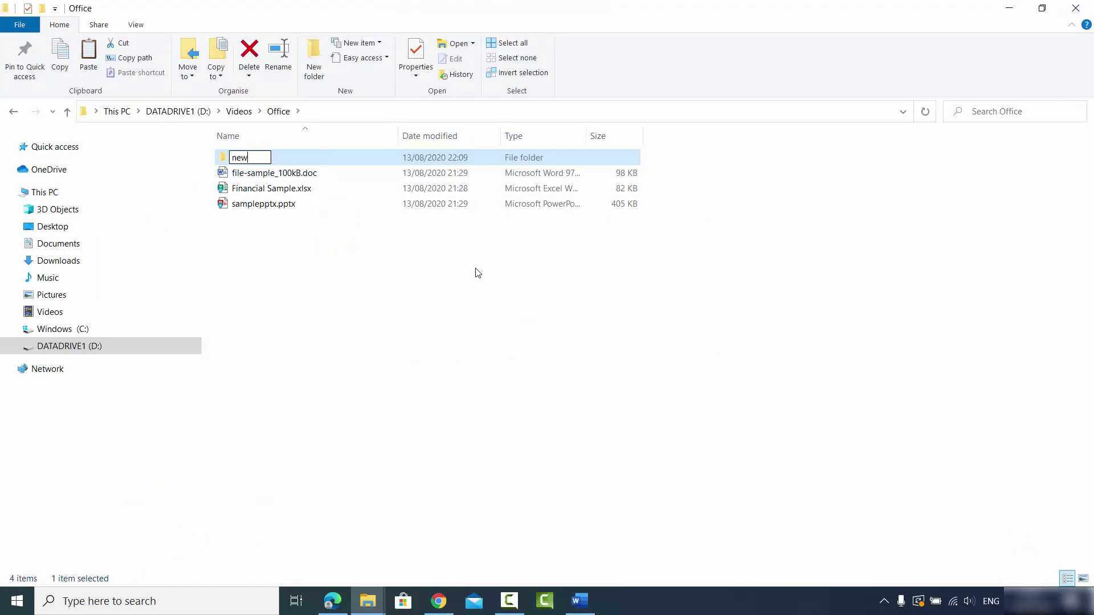
{"action": "key", "text": "Return"}
{"action": "double_click", "coordinate": [314, 162]}
{"action": "key", "text": "ctrl+v"}
Open the pasted file-sample_100kB.docx in desktop Word to check it, then return to Chrome
{"action": "double_click", "coordinate": [290, 159]}
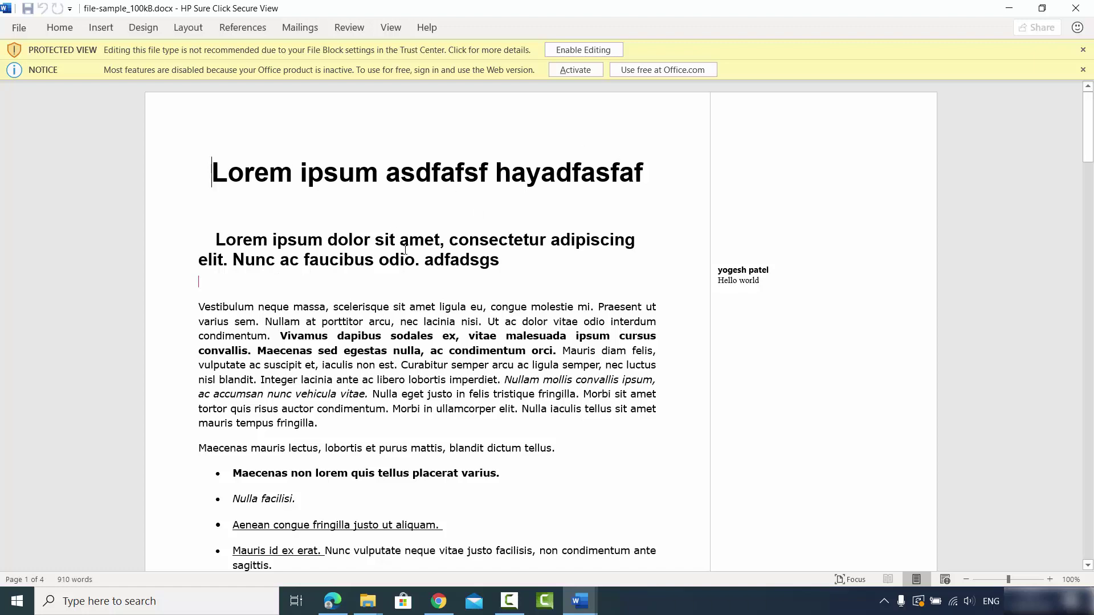
{"action": "left_click", "coordinate": [1076, 8]}
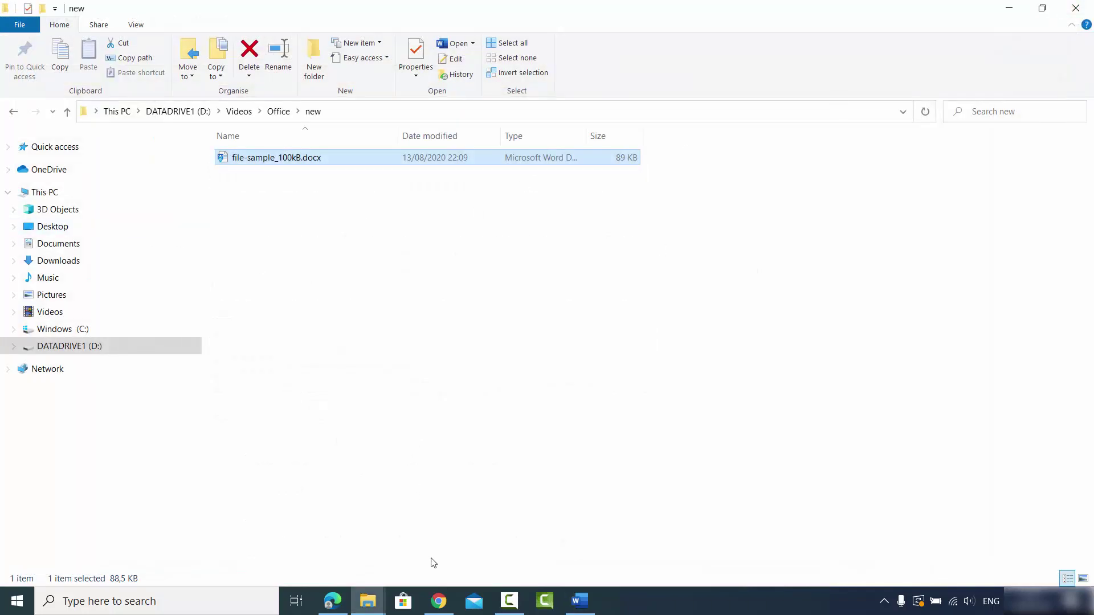
{"action": "left_click", "coordinate": [439, 601]}
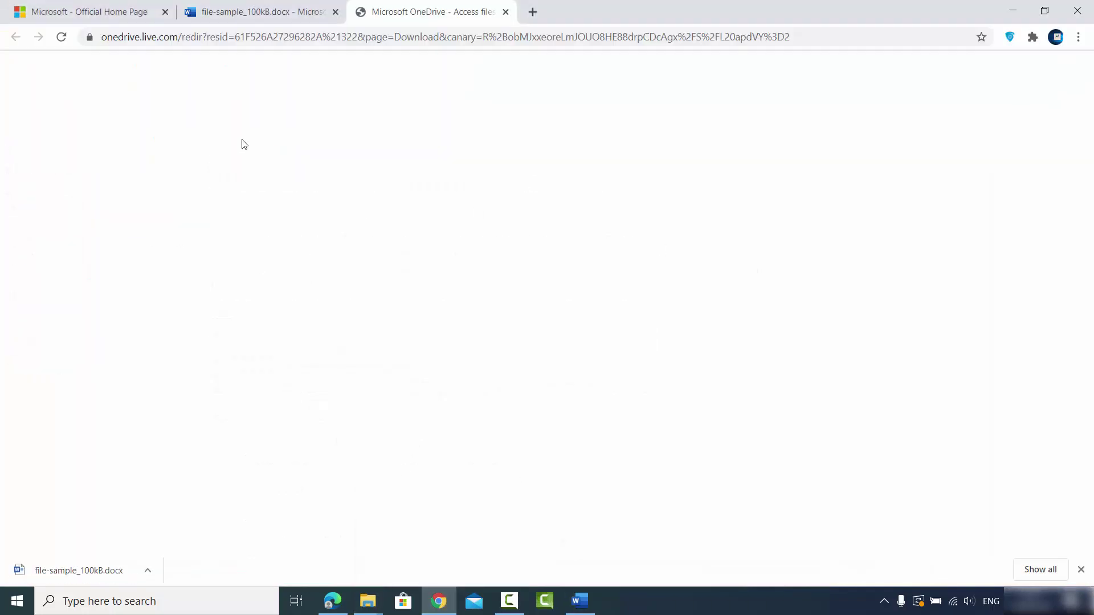
Return to the file-sample_100kB tab and review the File > Save As download options
{"action": "left_click", "coordinate": [261, 8]}
{"action": "left_click", "coordinate": [24, 99]}
{"action": "left_click", "coordinate": [71, 227]}
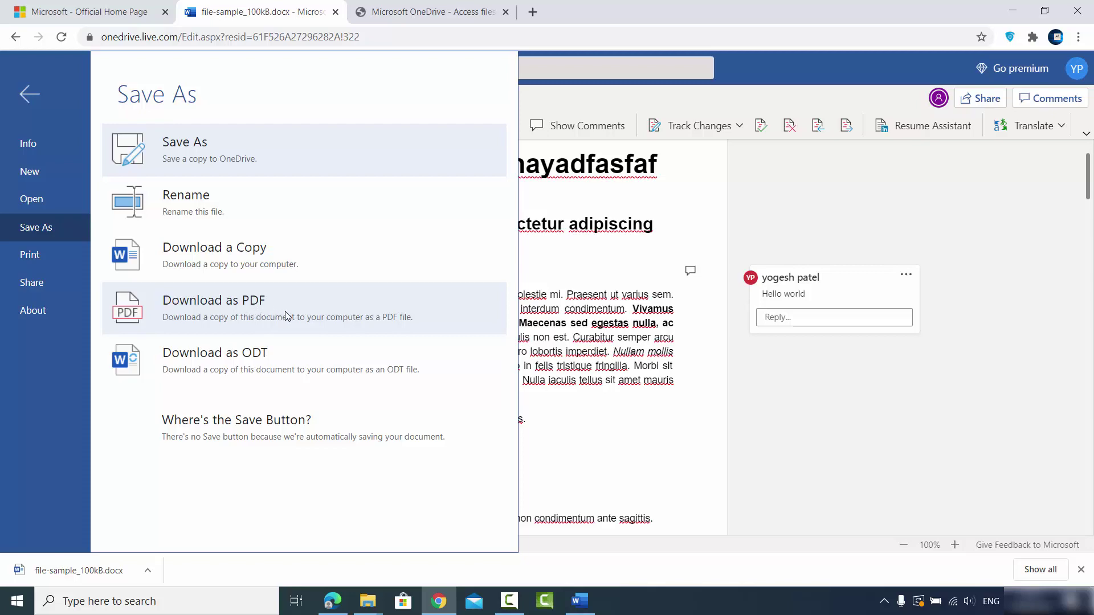
{"action": "left_click", "coordinate": [647, 326]}
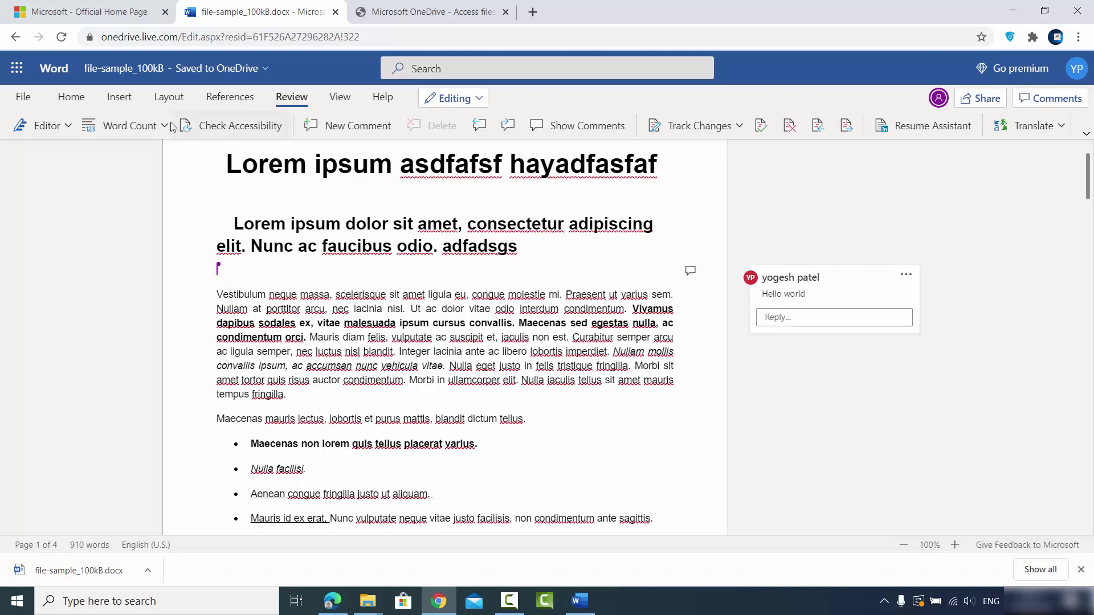
Switch to Excel from the app launcher and upload Financial Sample.xlsx to open online
{"action": "left_click", "coordinate": [17, 69]}
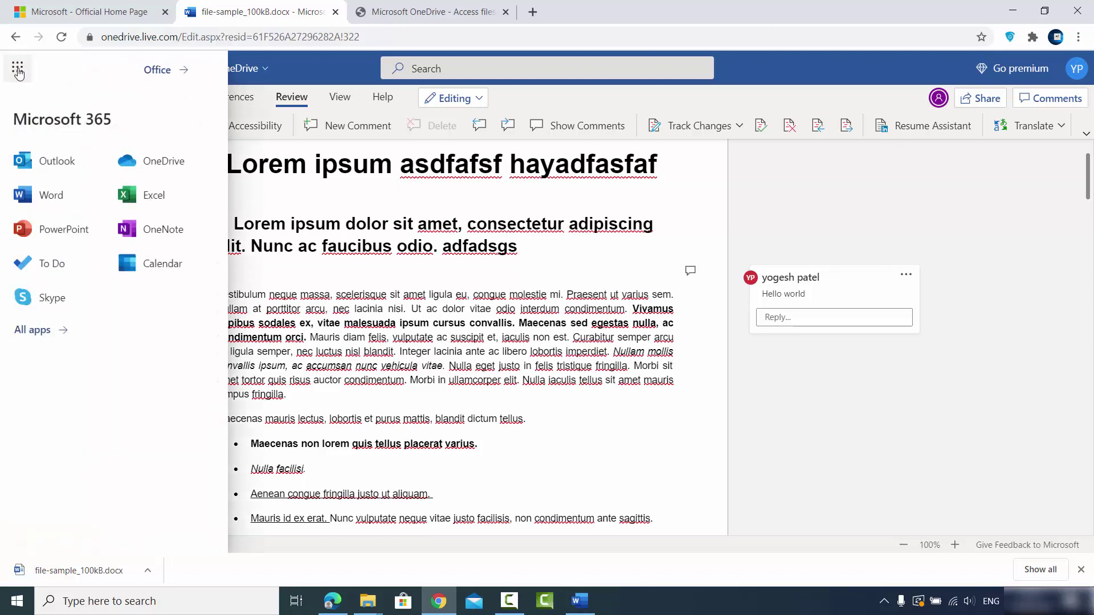
{"action": "left_click", "coordinate": [148, 198]}
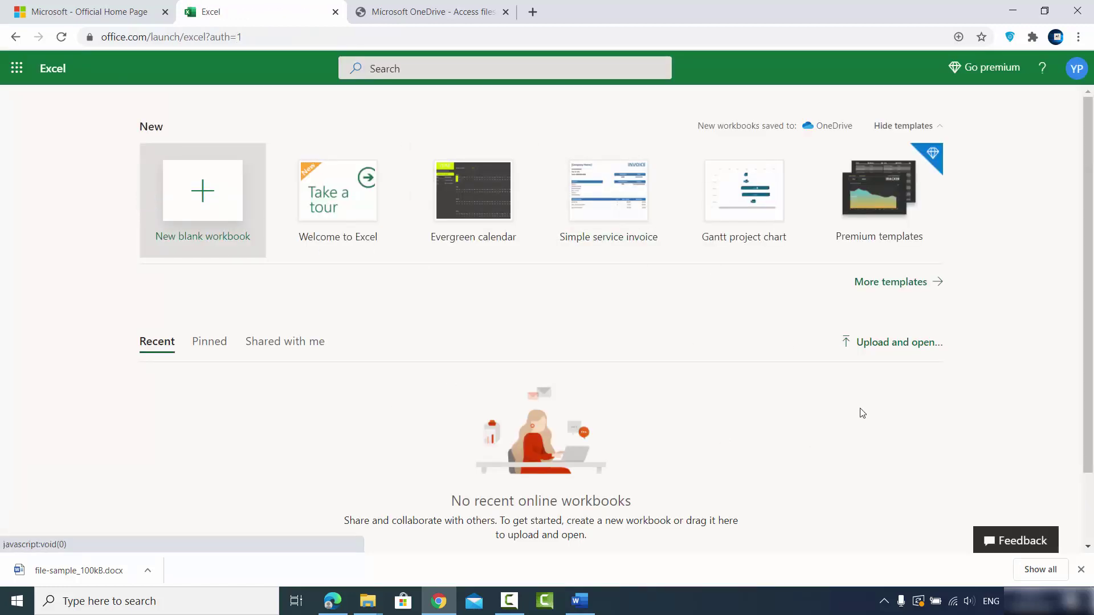
{"action": "left_click", "coordinate": [881, 345]}
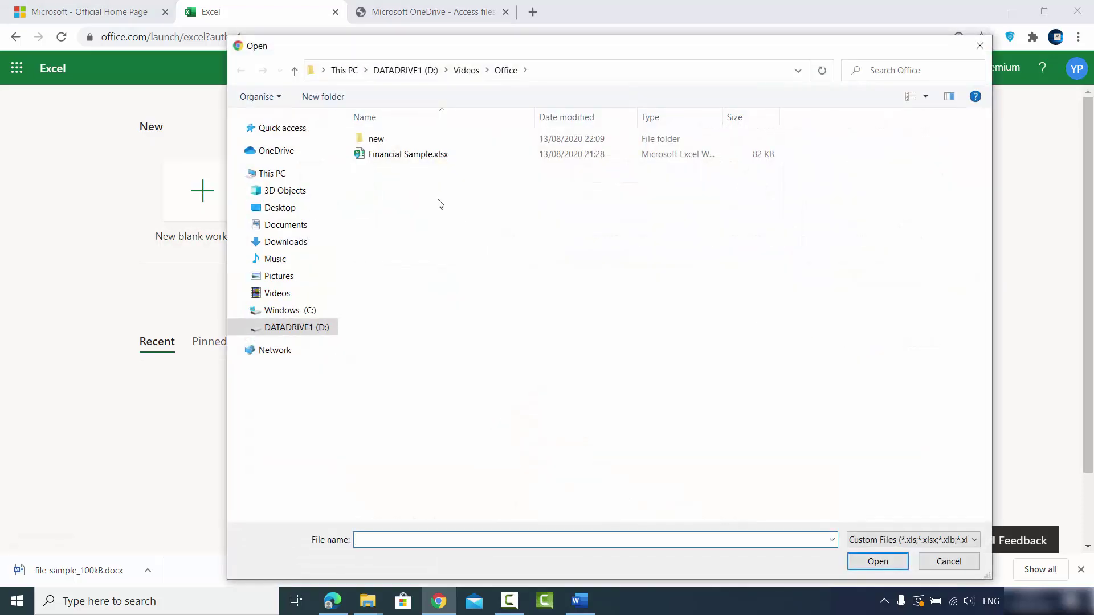
{"action": "left_click", "coordinate": [392, 155]}
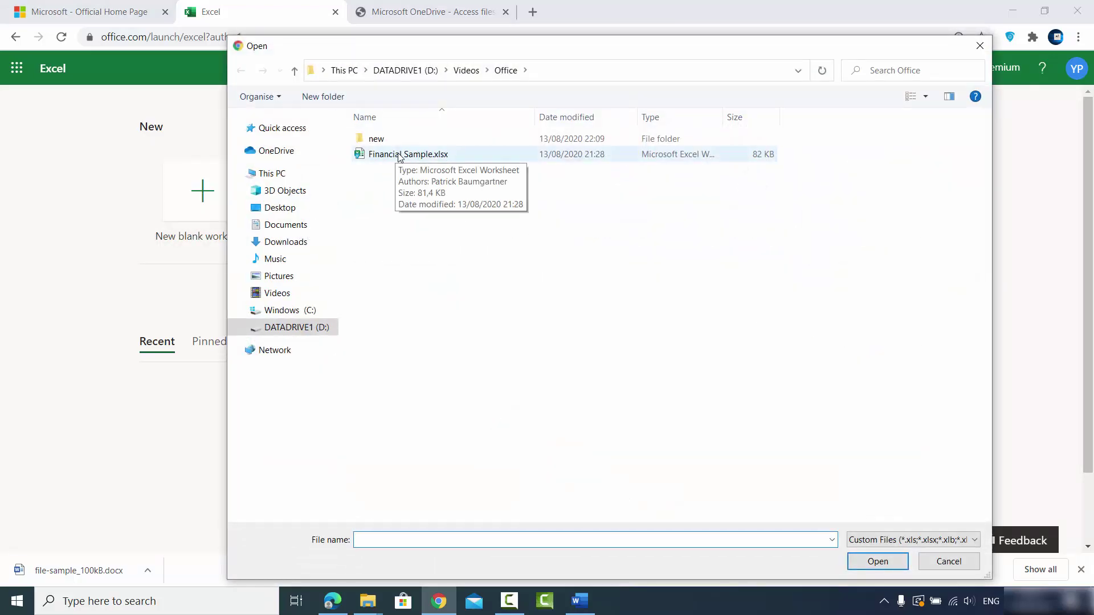
{"action": "left_click", "coordinate": [884, 563]}
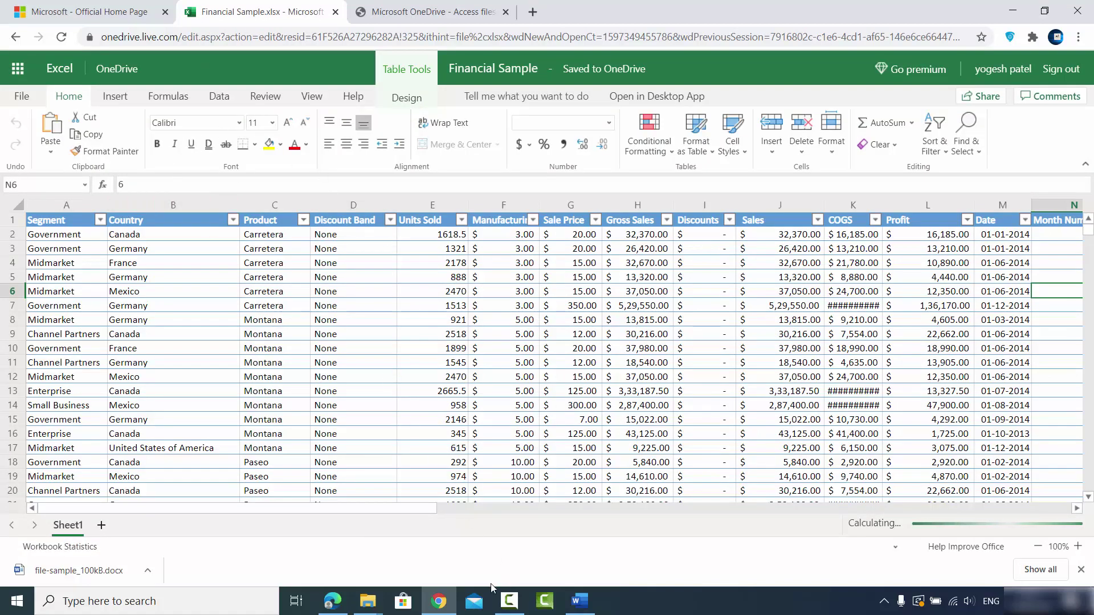
From the 'new' Explorer window, go up to Office and open Financial Sample.xlsx in desktop Excel
{"action": "mouse_move", "coordinate": [368, 599]}
{"action": "left_click", "coordinate": [327, 575]}
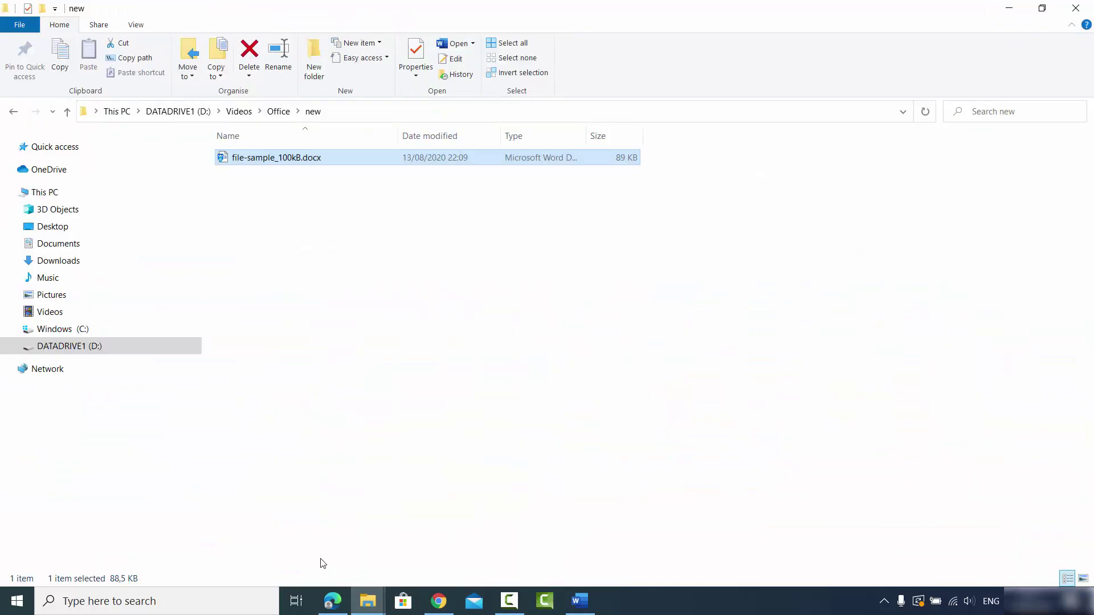
{"action": "left_click", "coordinate": [278, 112]}
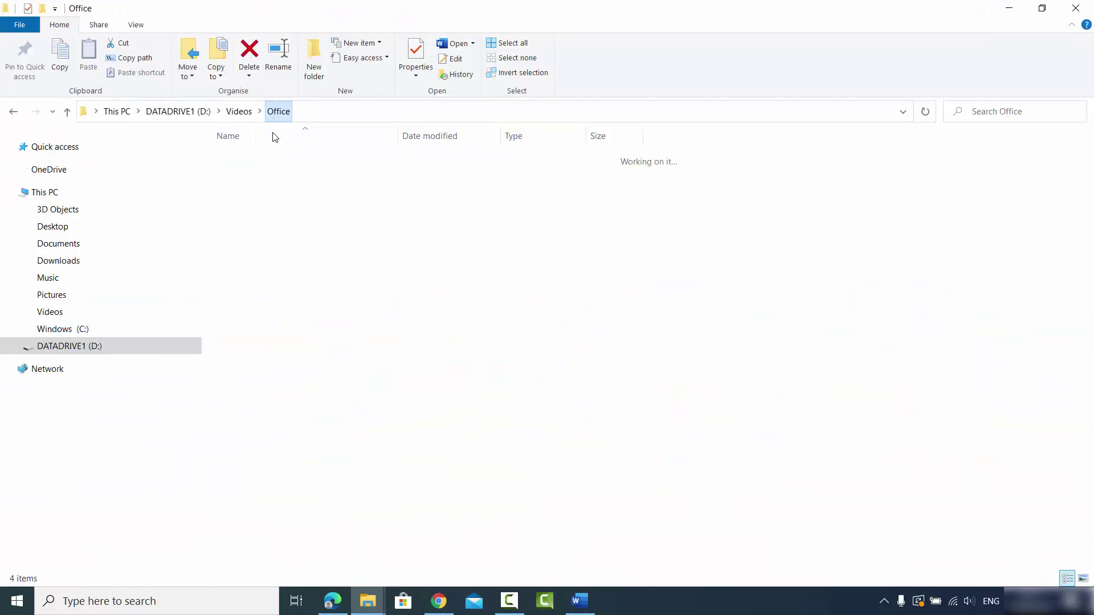
{"action": "left_click", "coordinate": [268, 189]}
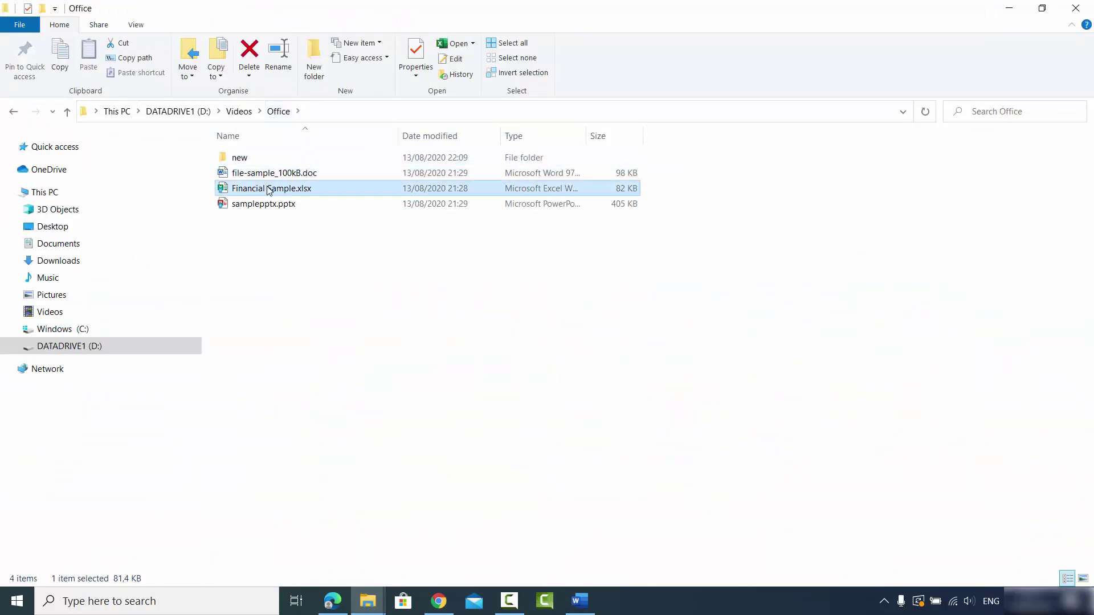
{"action": "double_click", "coordinate": [259, 192]}
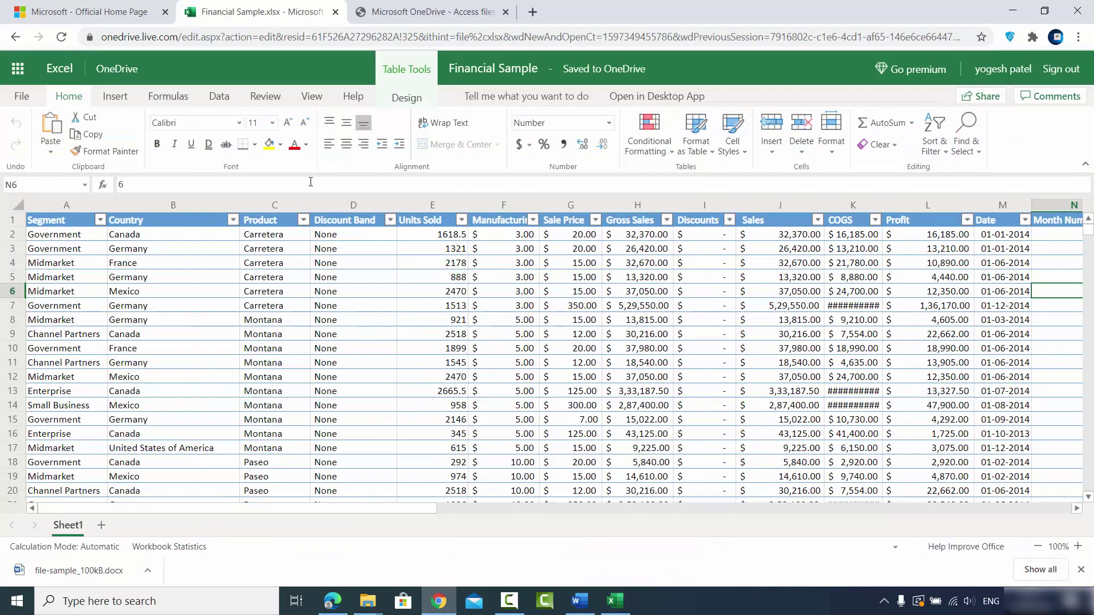
Enter cell C4 (Carretera) without changing it, then open the workbook's File menu
{"action": "double_click", "coordinate": [290, 263]}
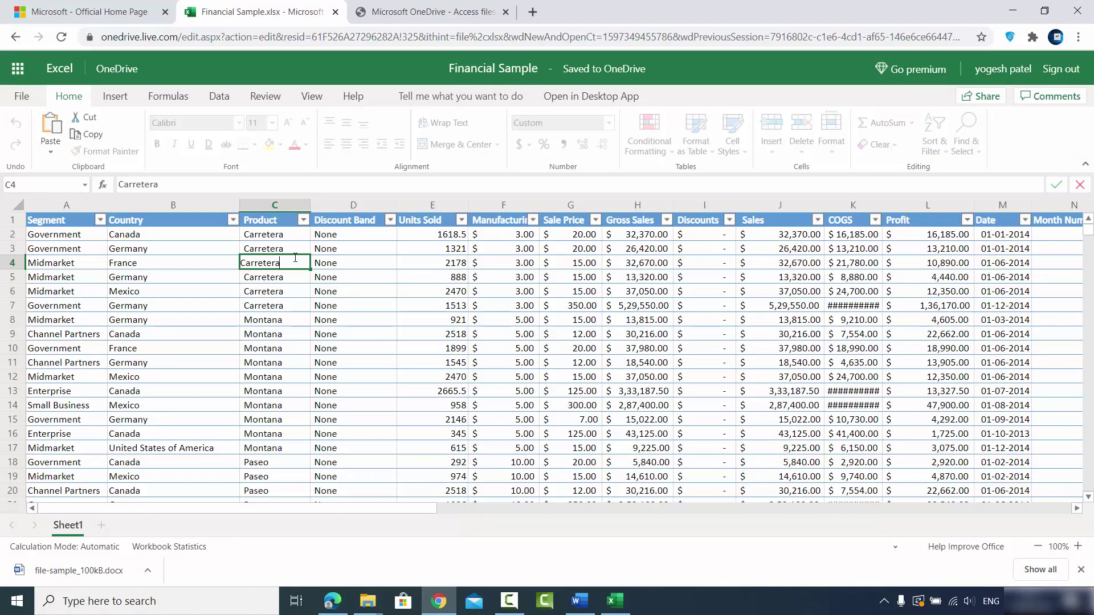
{"action": "key", "text": "Escape"}
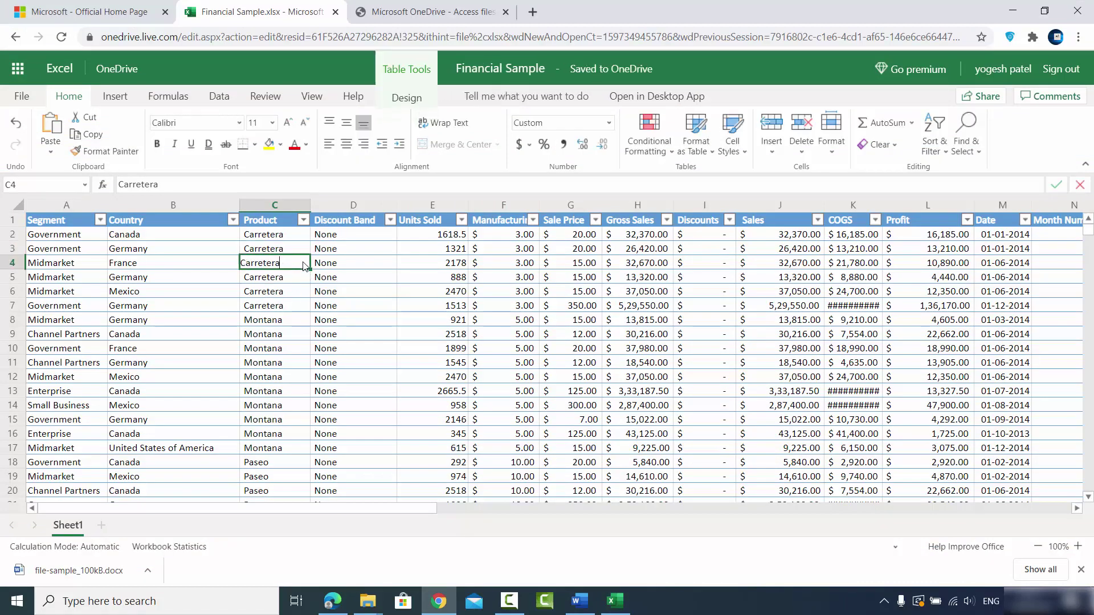
{"action": "double_click", "coordinate": [302, 263]}
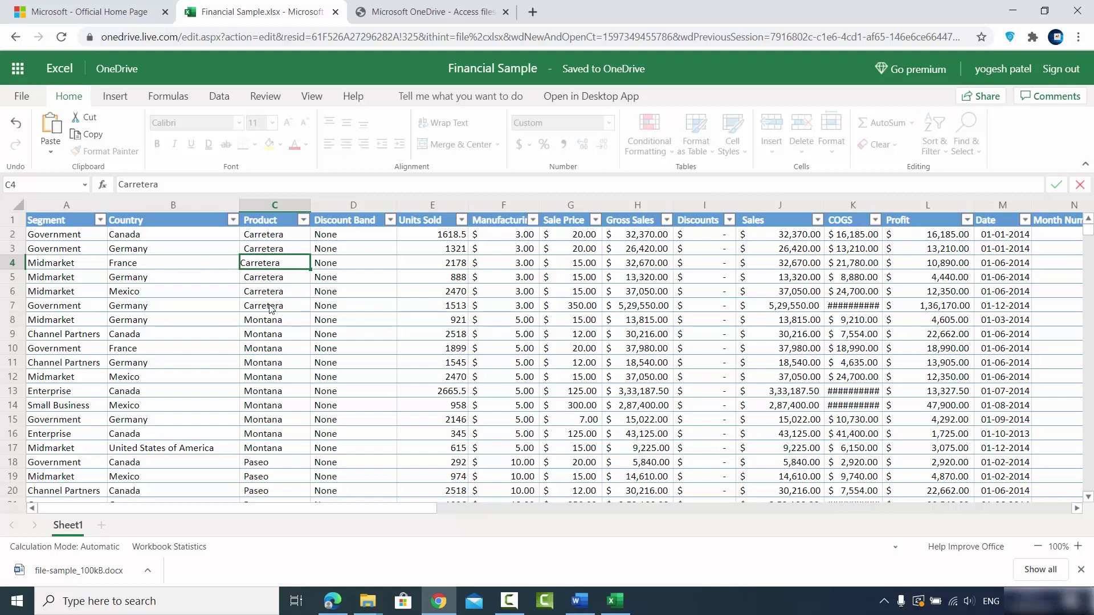
{"action": "left_click", "coordinate": [22, 97]}
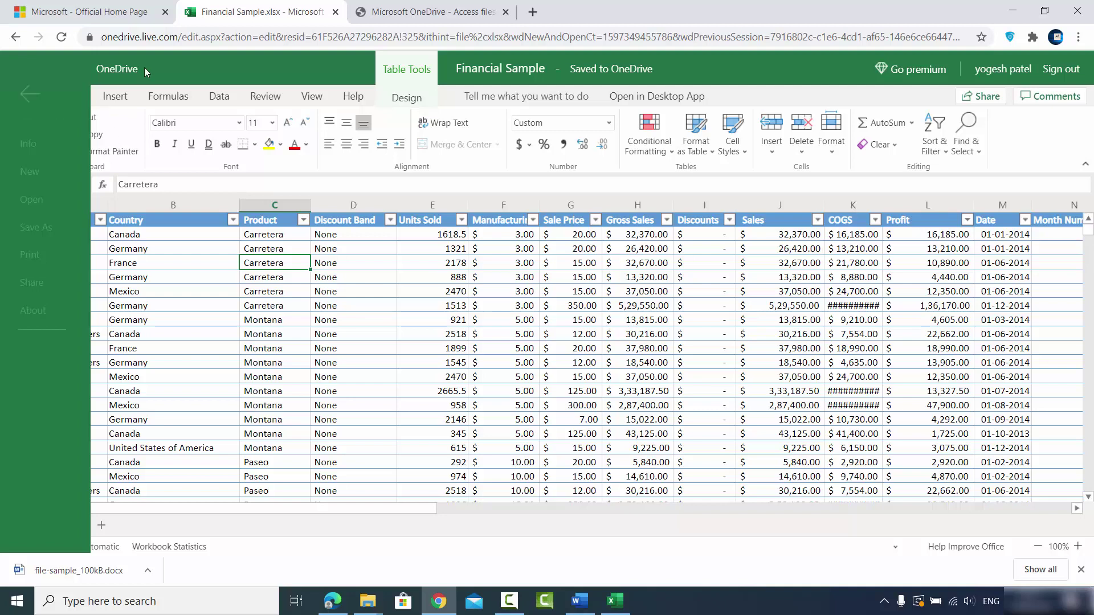
{"action": "left_click", "coordinate": [32, 97]}
{"action": "left_click", "coordinate": [53, 227]}
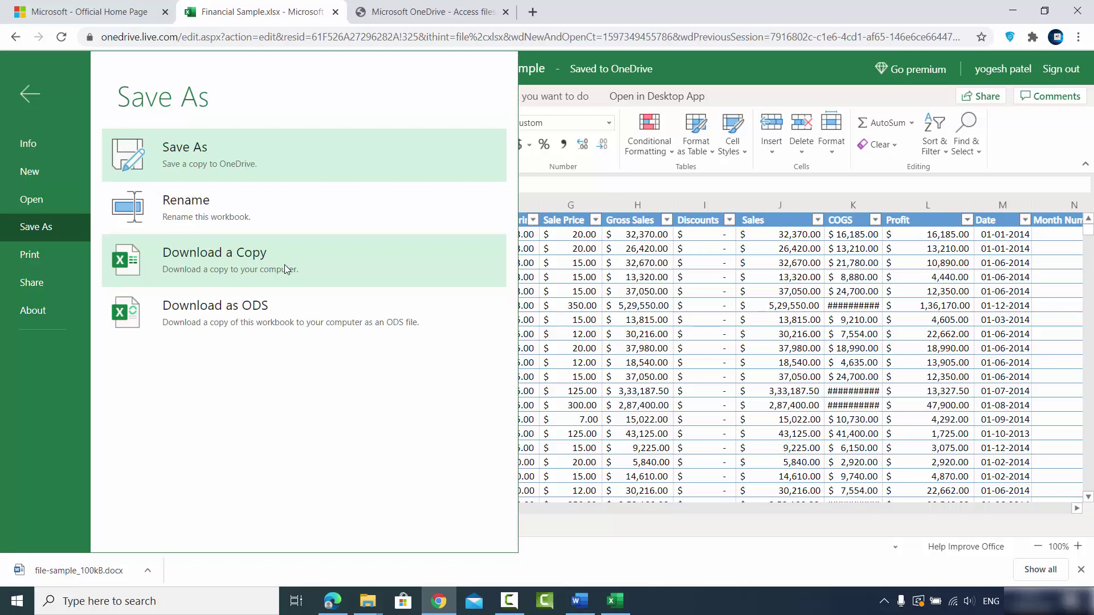
{"action": "left_click", "coordinate": [245, 323]}
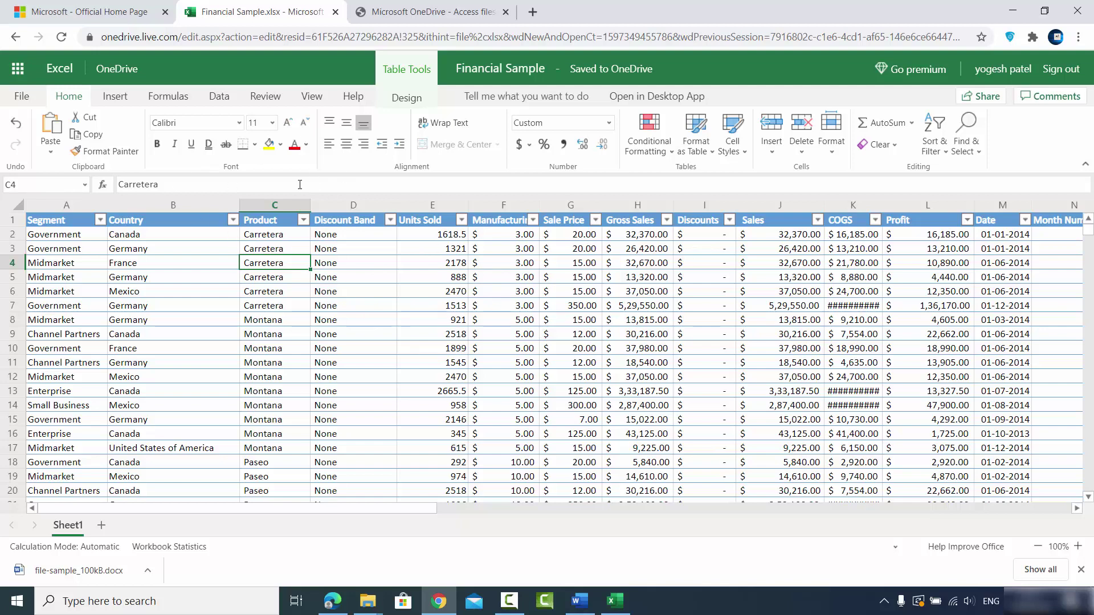
Choose PowerPoint from the app launcher
{"action": "left_click", "coordinate": [17, 69]}
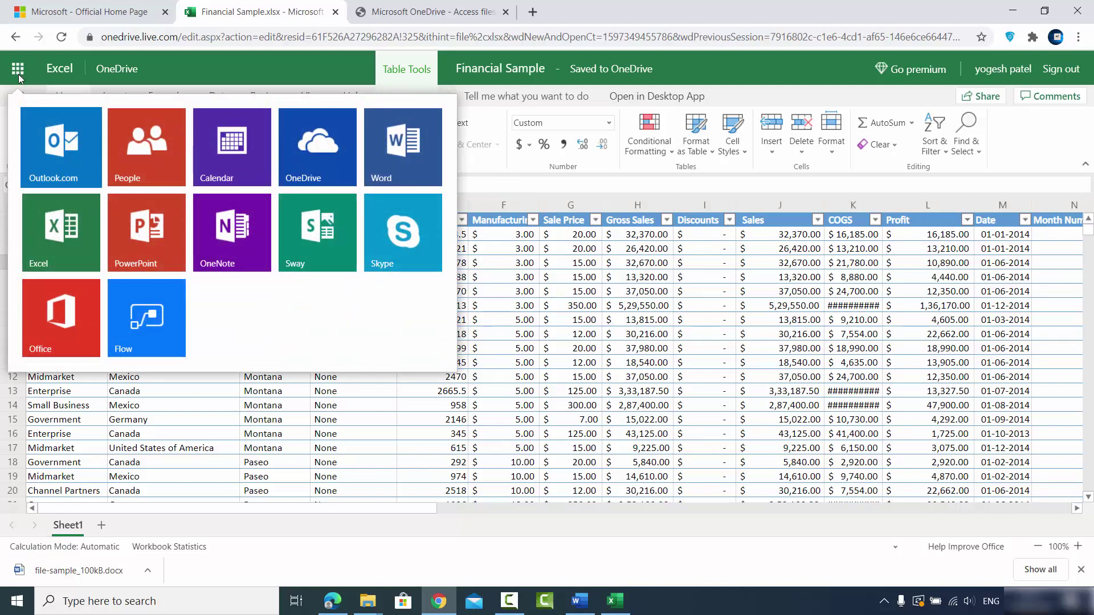
{"action": "left_click", "coordinate": [146, 243]}
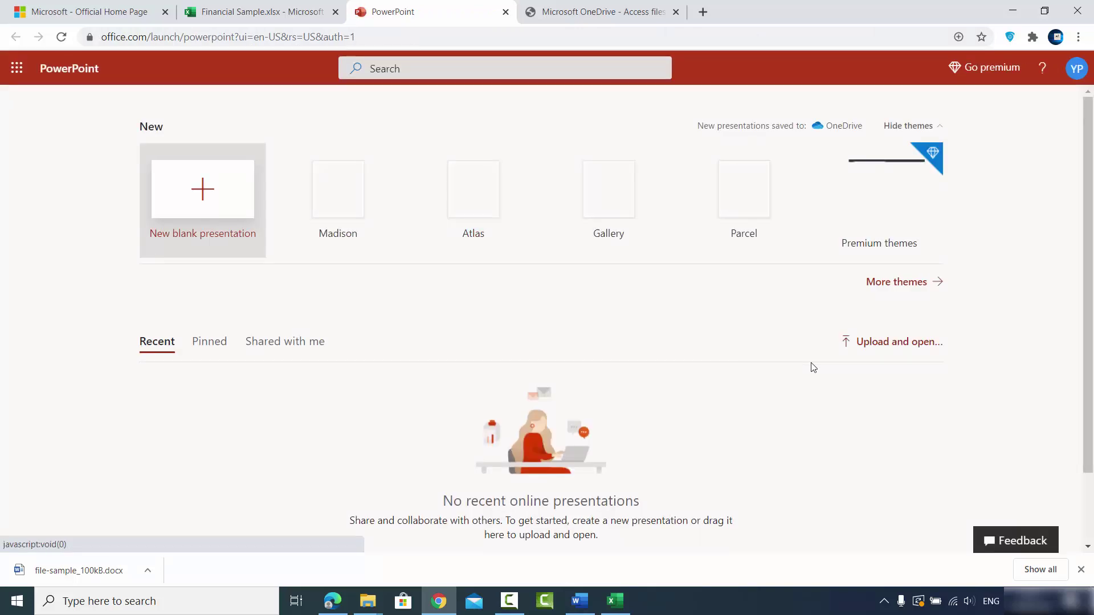
Upload samplepptx.pptx from D:\Videos\Office with Upload and open
{"action": "left_click", "coordinate": [880, 343]}
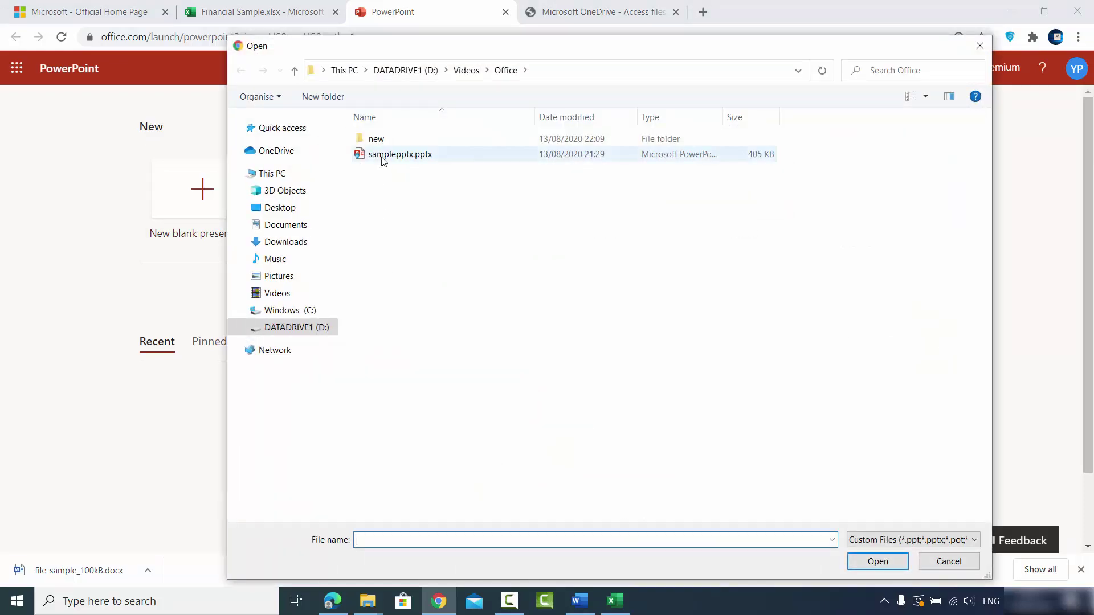
{"action": "double_click", "coordinate": [382, 158]}
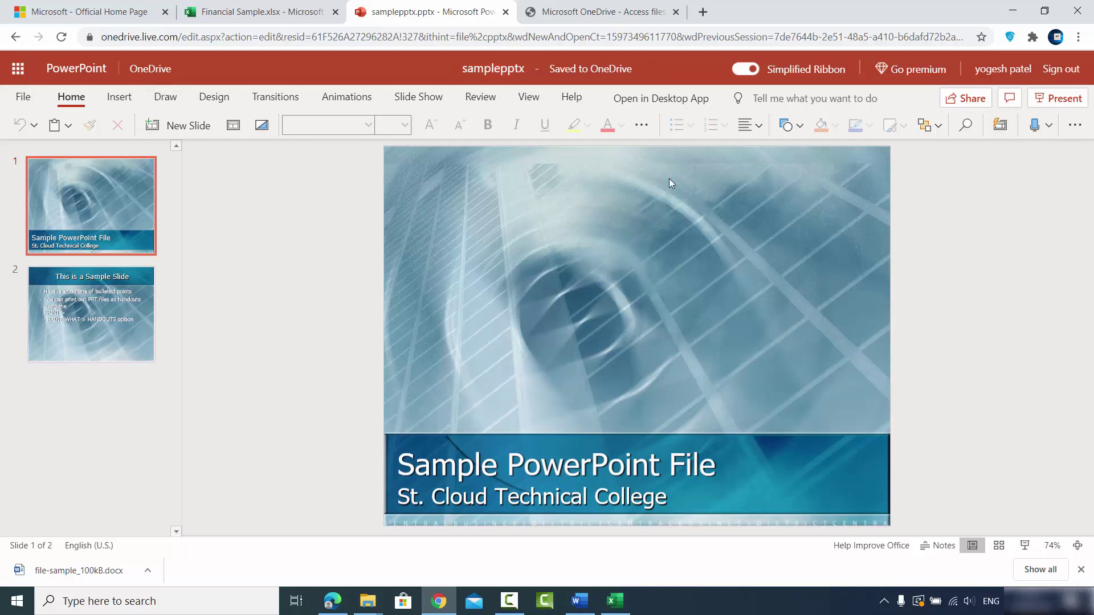
Play samplepptx as a full-screen slideshow, return to the editor, and show the Office apps list
{"action": "left_click", "coordinate": [1059, 101]}
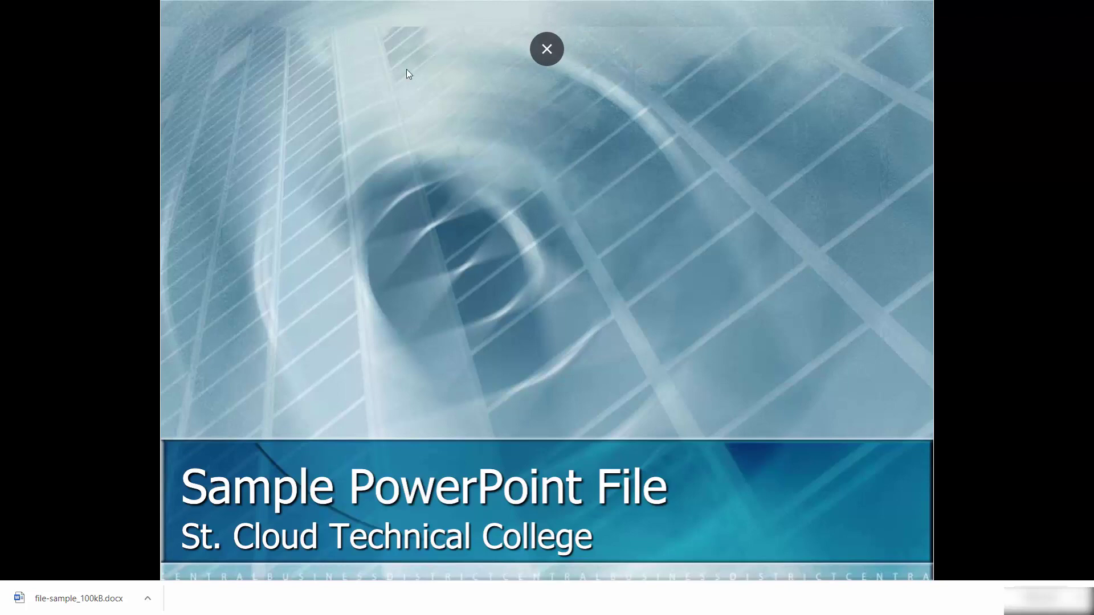
{"action": "left_click", "coordinate": [547, 45]}
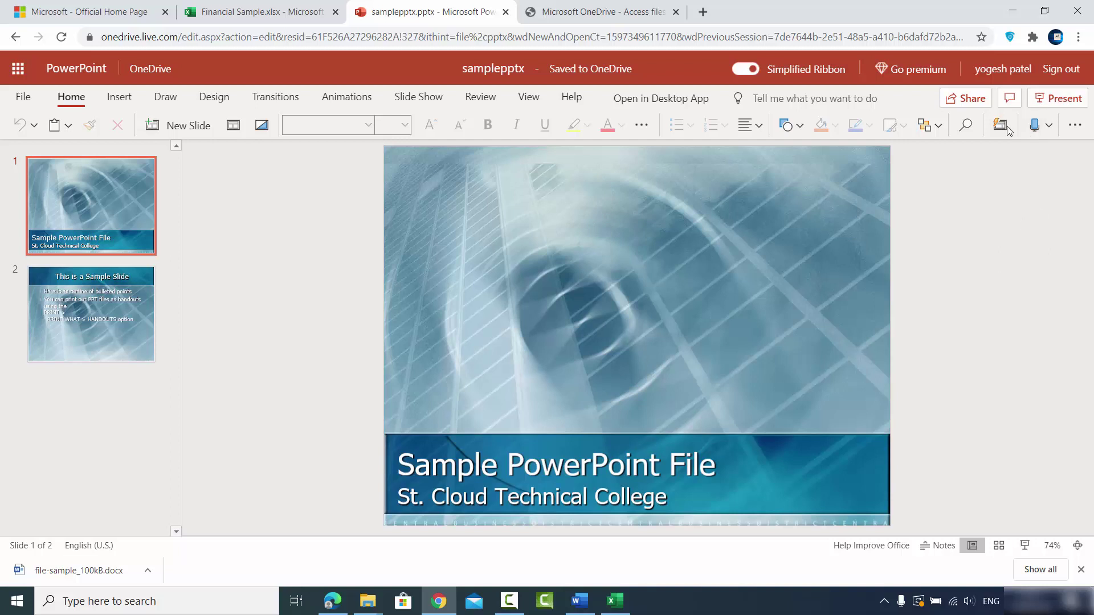
{"action": "left_click", "coordinate": [1080, 570]}
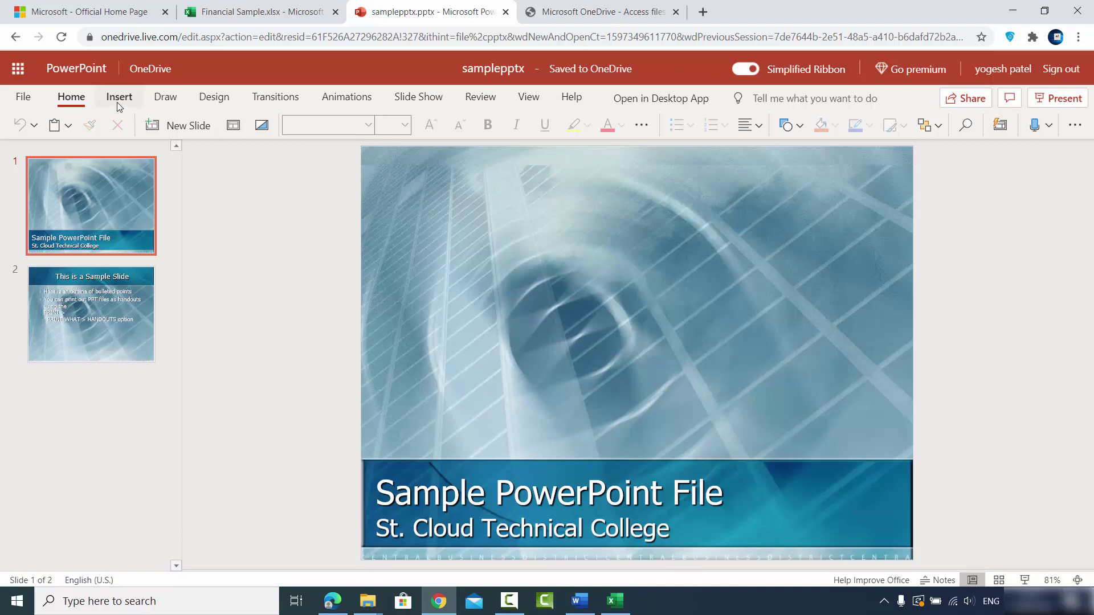
{"action": "left_click", "coordinate": [15, 69]}
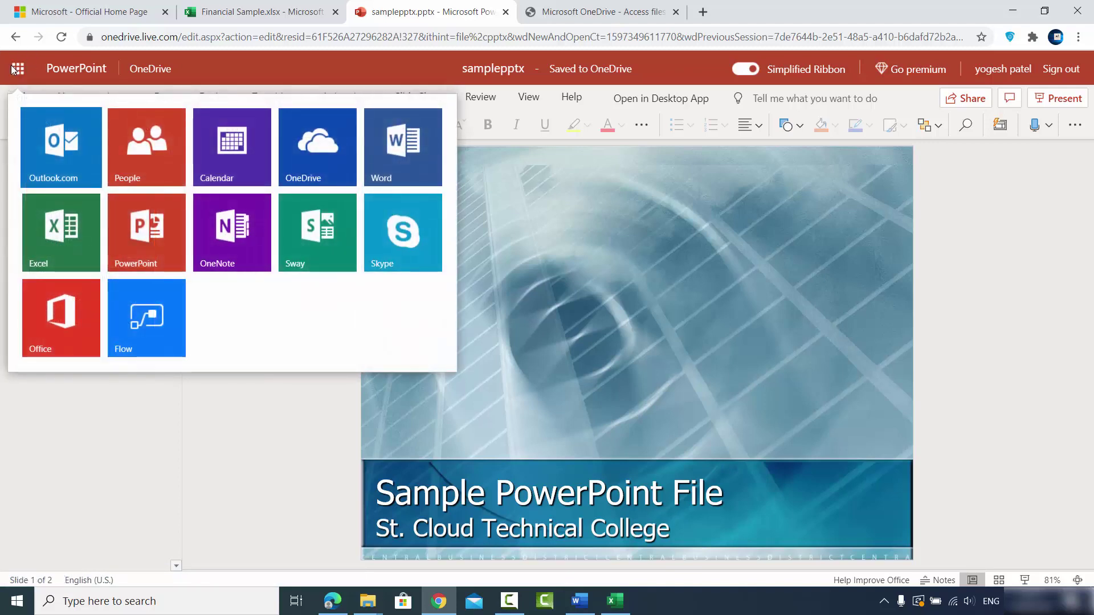
Go to Word on the web and start a General notes document, dismissing the desktop-app notice
{"action": "left_click", "coordinate": [392, 154]}
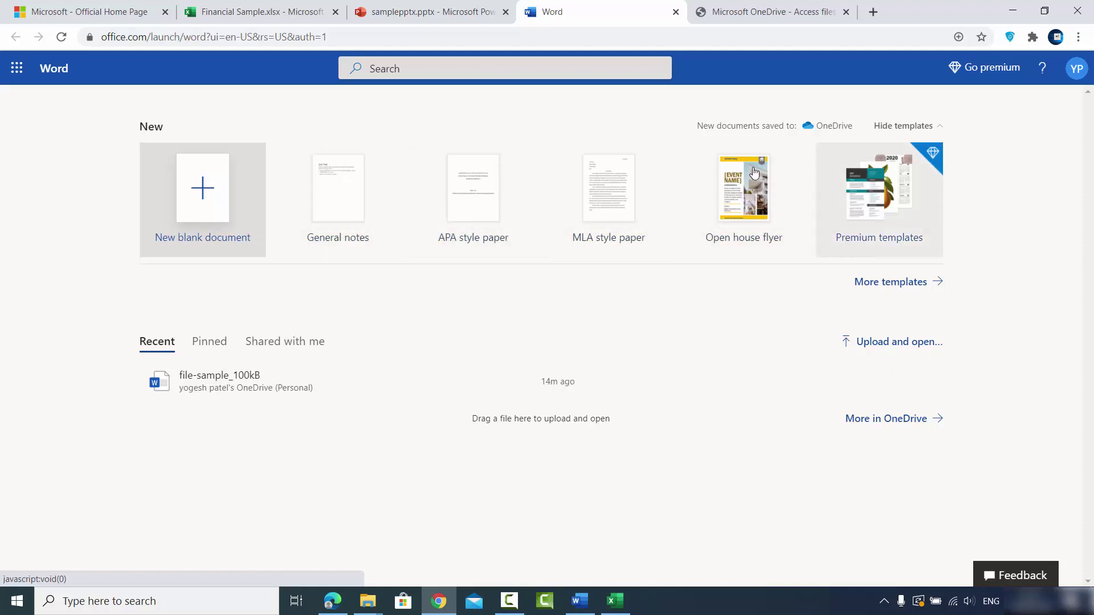
{"action": "left_click", "coordinate": [355, 197]}
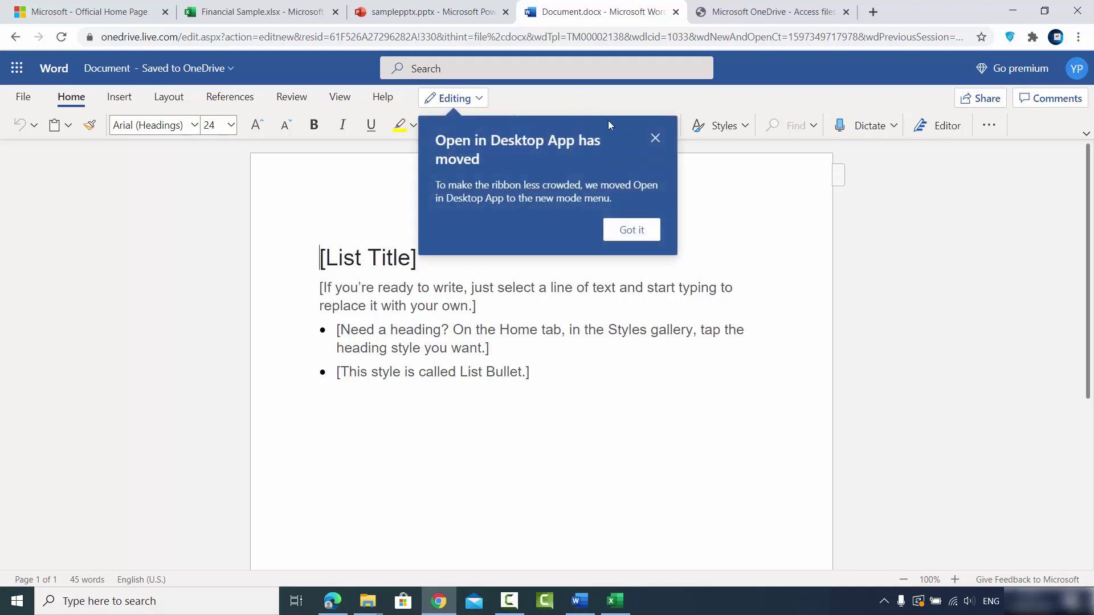
{"action": "left_click", "coordinate": [655, 137]}
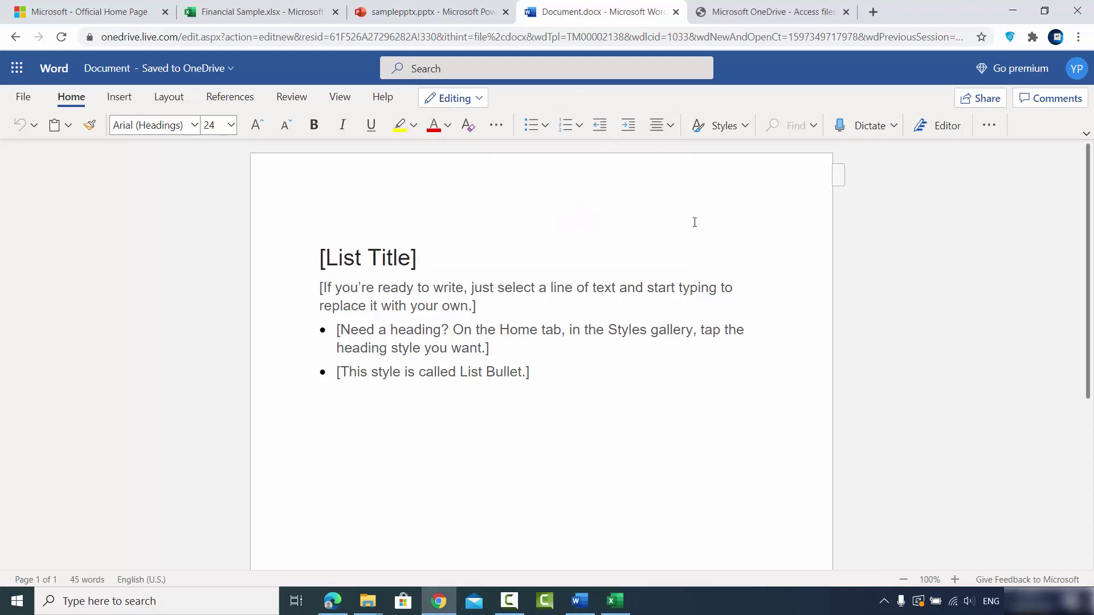
Place the cursor after [List Title], then minimize the Chrome, File Explorer and Edge windows
{"action": "left_click", "coordinate": [632, 247]}
{"action": "left_click", "coordinate": [1012, 11]}
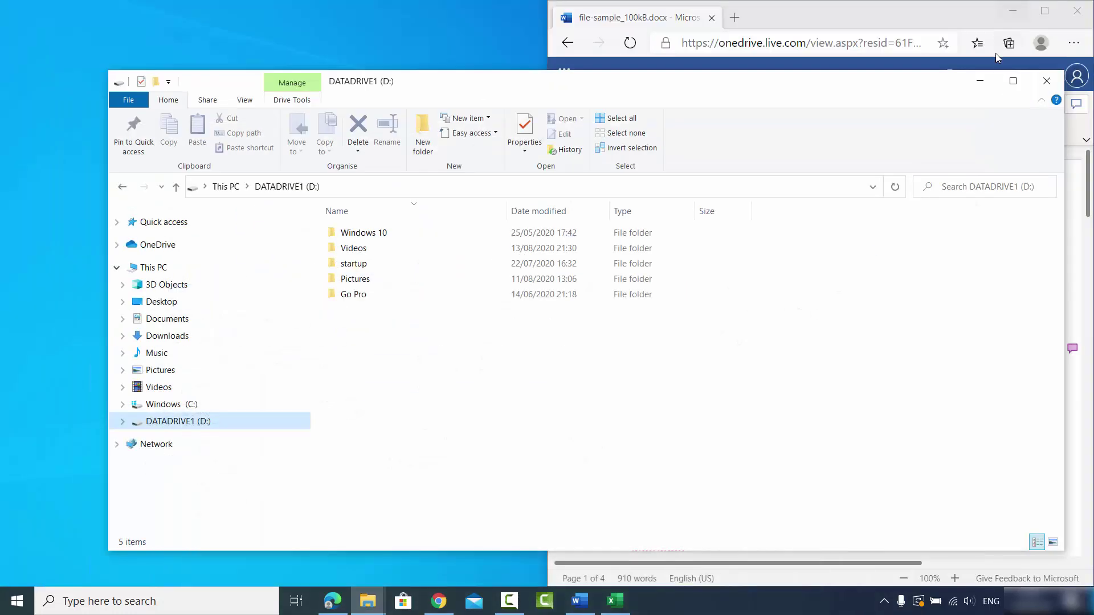
{"action": "left_click", "coordinate": [981, 80]}
{"action": "left_click", "coordinate": [1013, 12]}
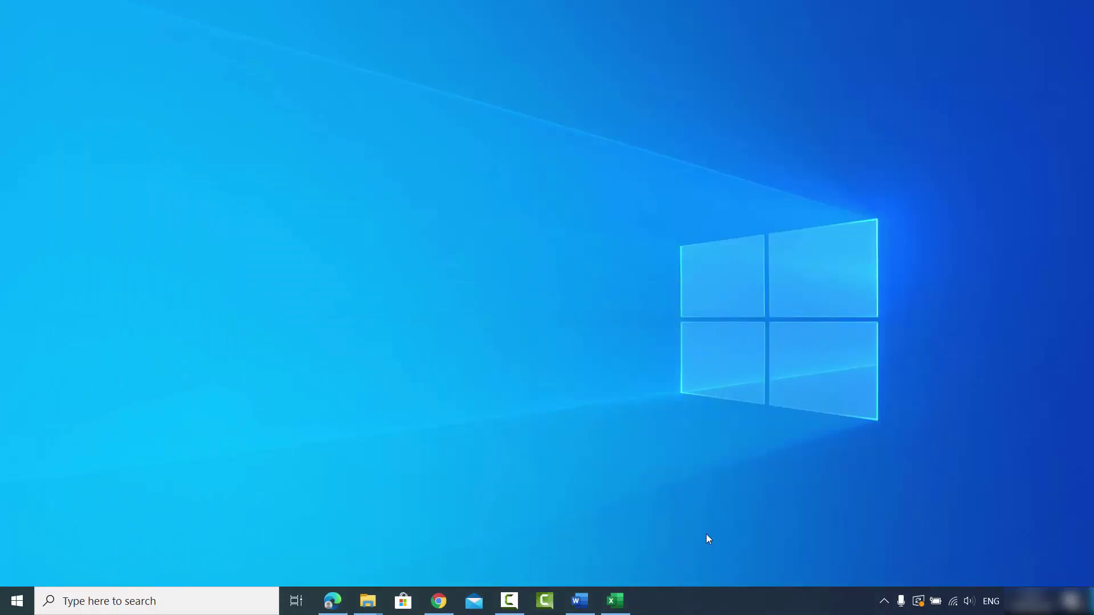
Search Windows for 'office' and launch the Office app
{"action": "left_click", "coordinate": [173, 600]}
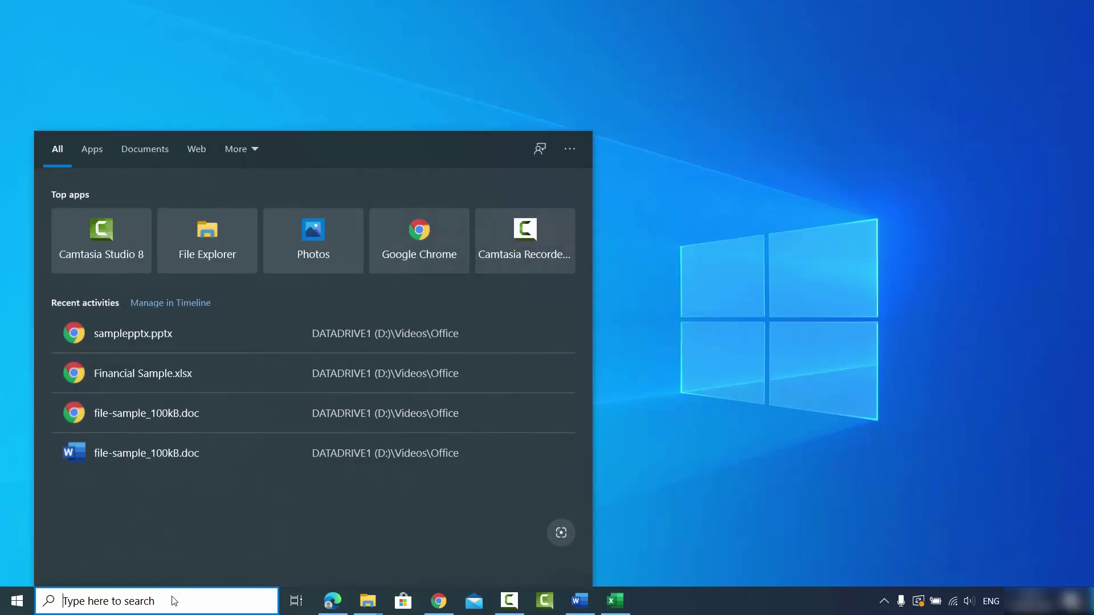
{"action": "type", "text": "office"}
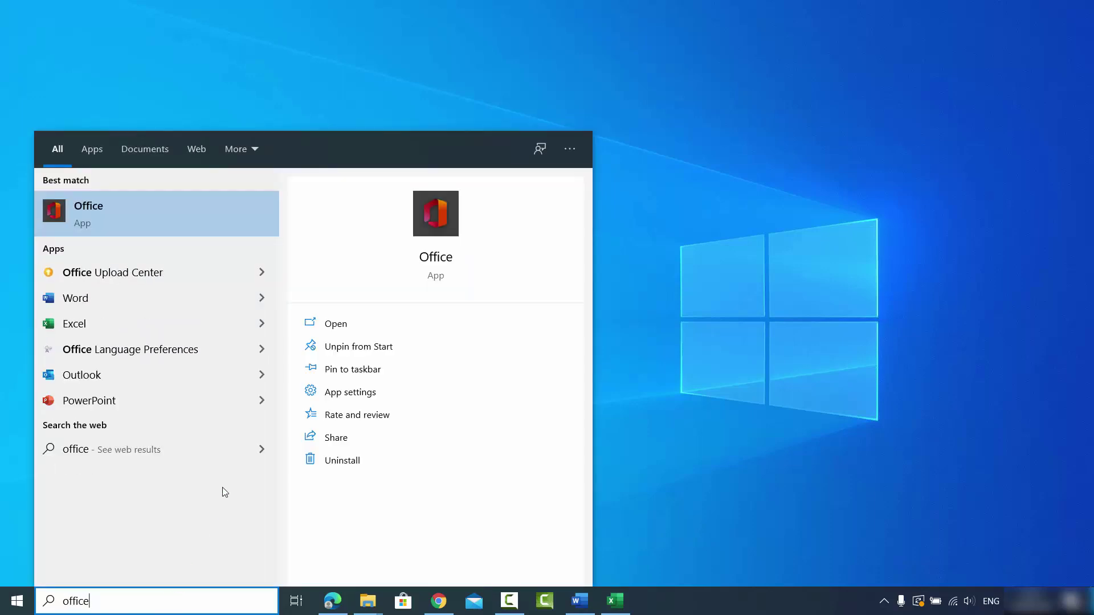
{"action": "left_click", "coordinate": [155, 210]}
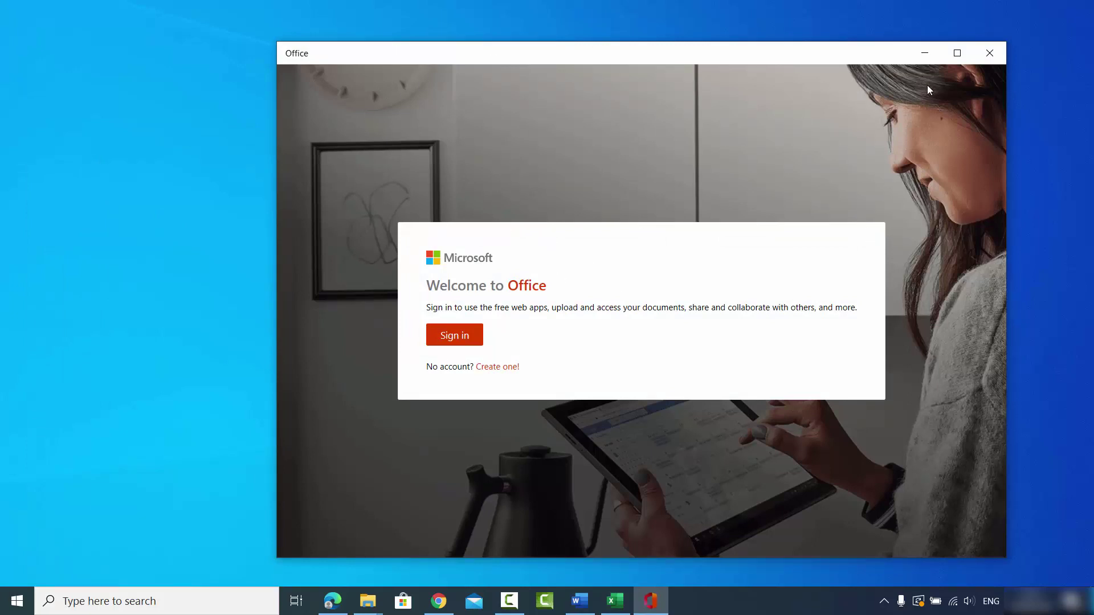
Maximize the Office window and sign in with the existing Microsoft account
{"action": "left_click", "coordinate": [958, 52]}
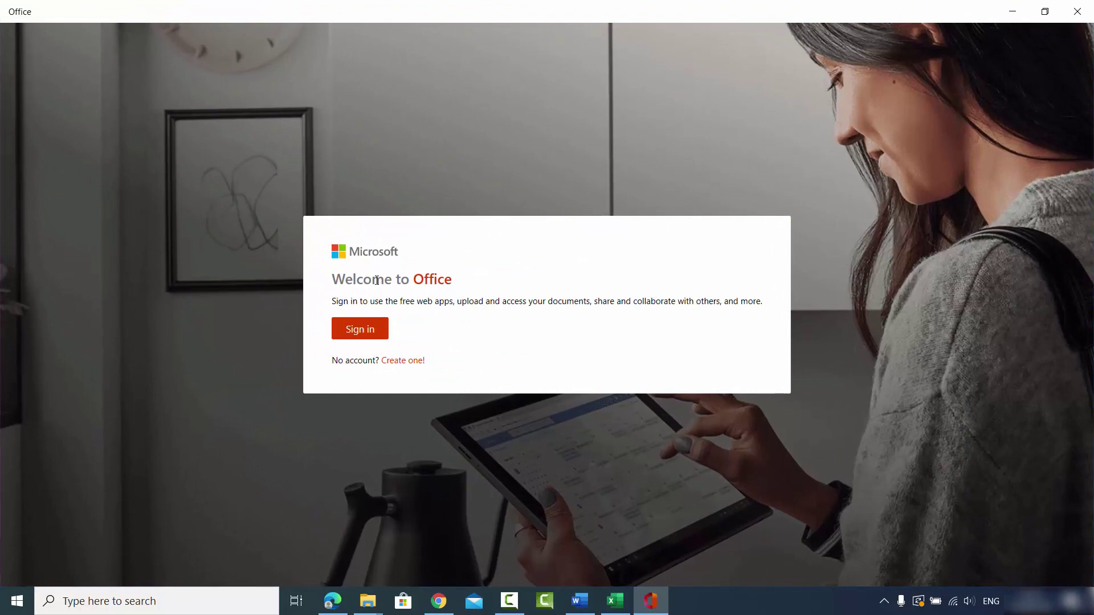
{"action": "left_click", "coordinate": [371, 329]}
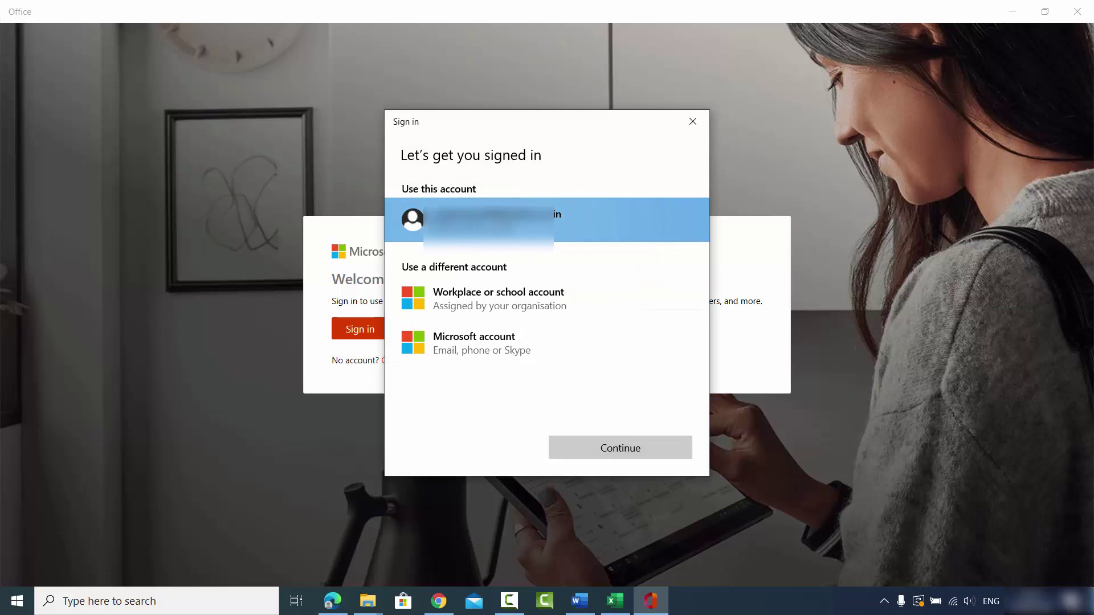
{"action": "left_click", "coordinate": [610, 445]}
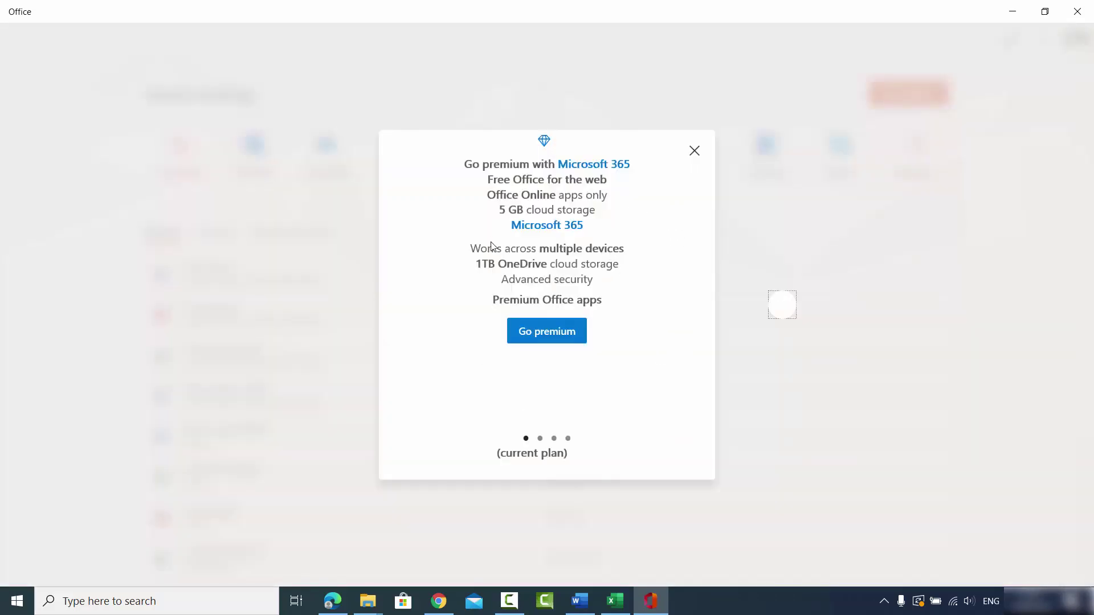
Dismiss the Go premium popup, decline pinning Office, and show its taskbar context menu
{"action": "left_click", "coordinate": [693, 153]}
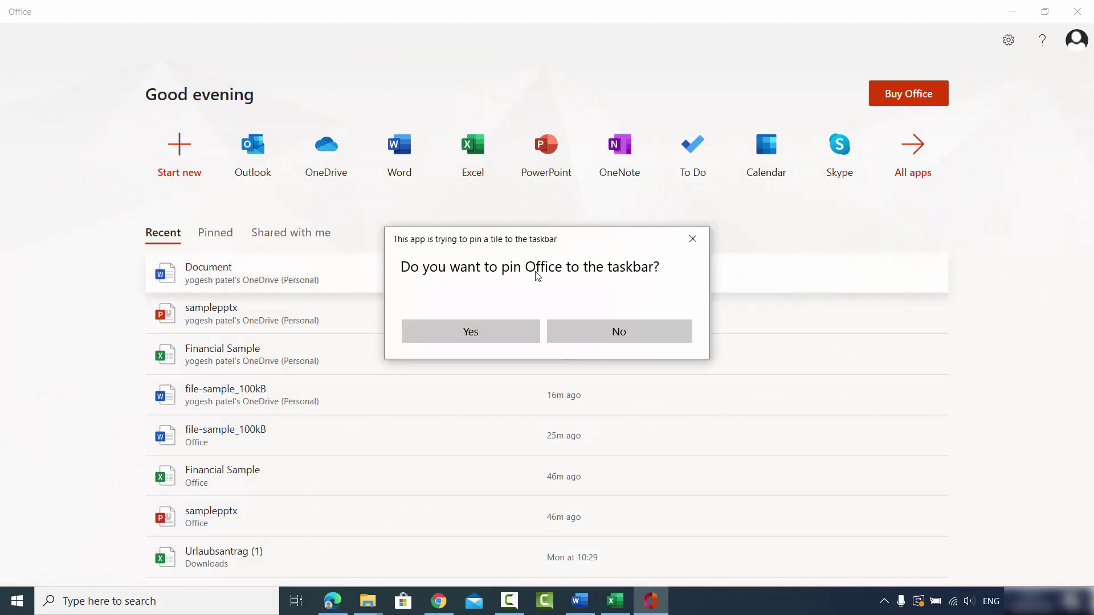
{"action": "left_click", "coordinate": [615, 333]}
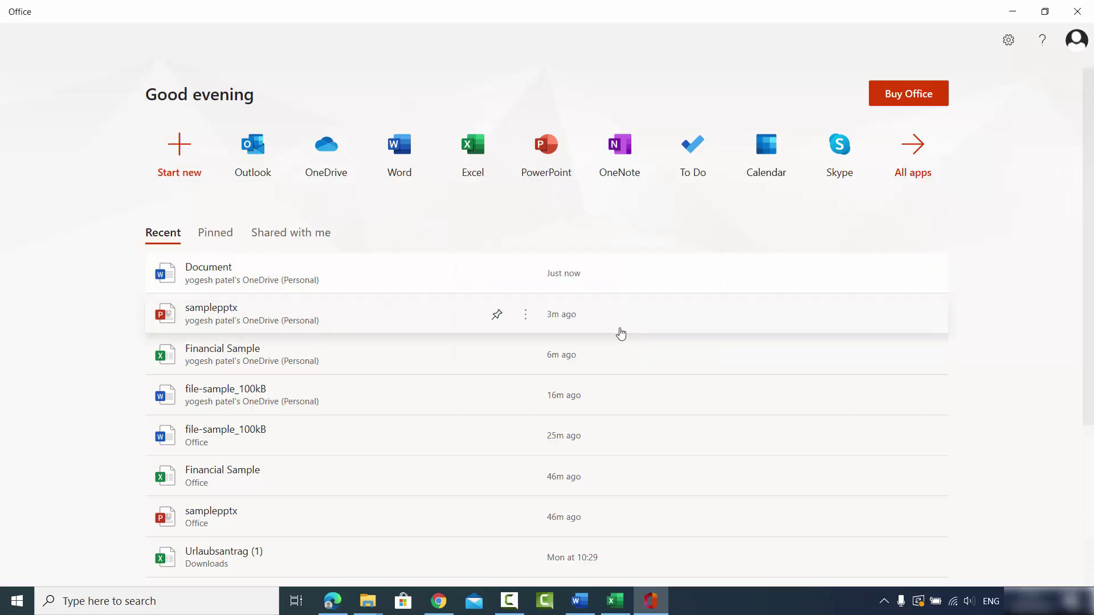
{"action": "right_click", "coordinate": [654, 608]}
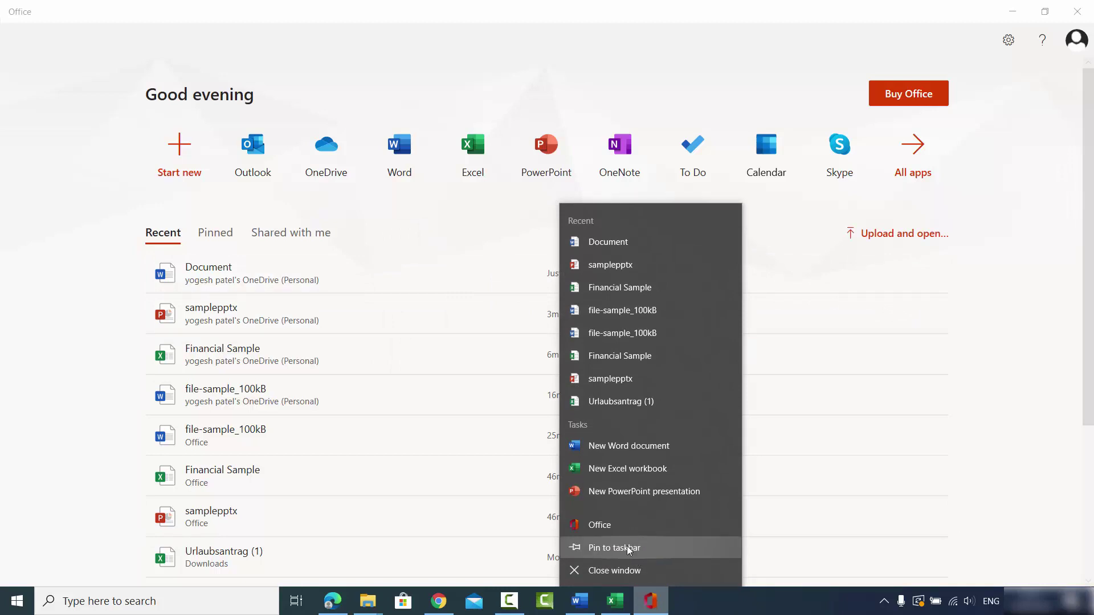